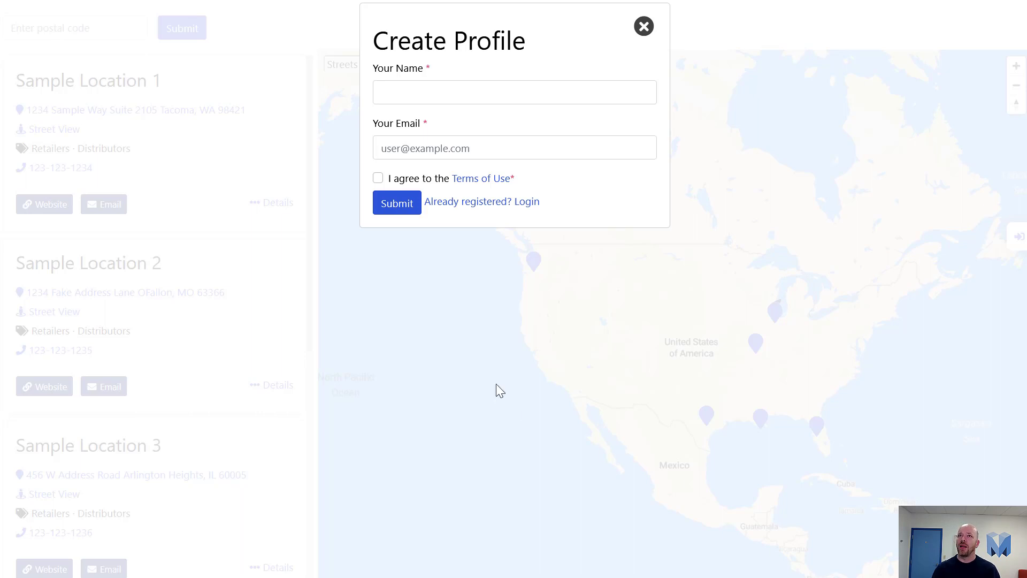
Enter the user's full name and e-mail address, agree to the Terms of Use, and submit
click(403, 98)
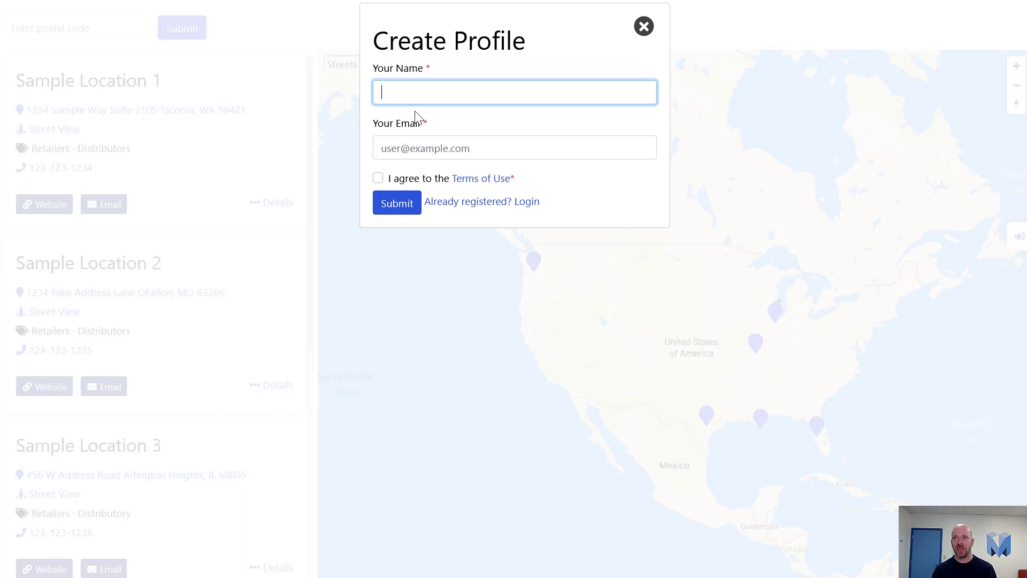
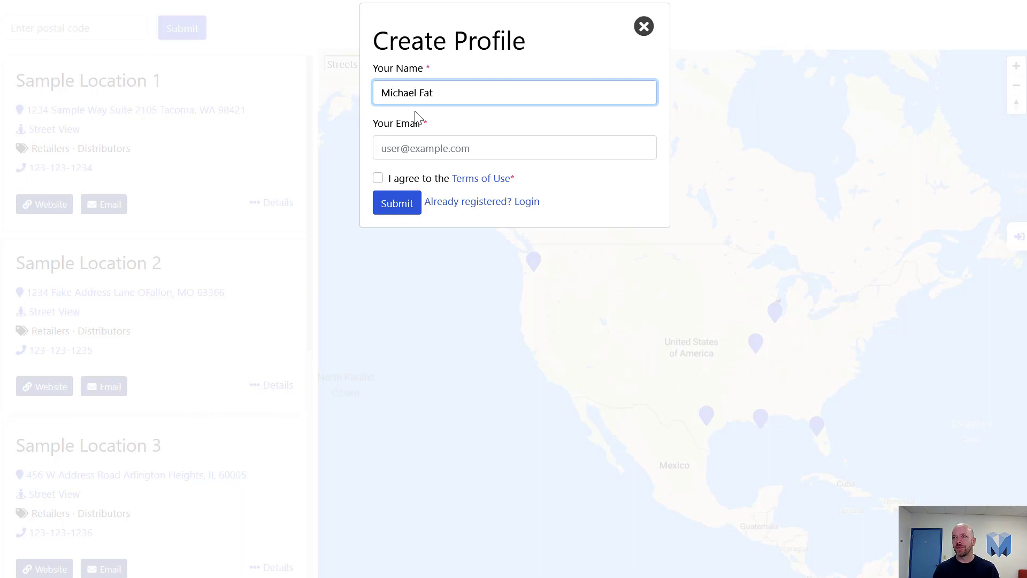
key(Tab)
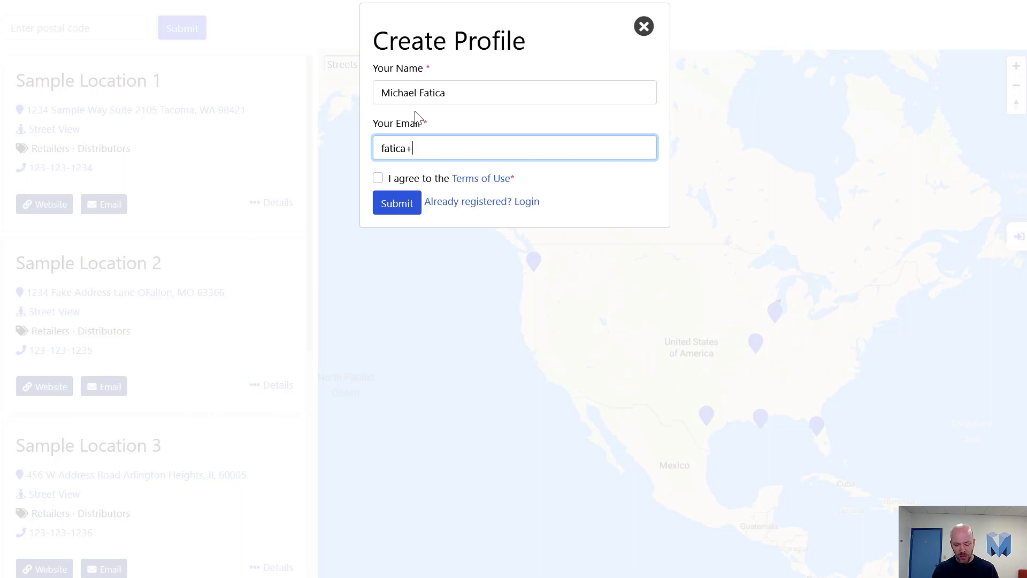
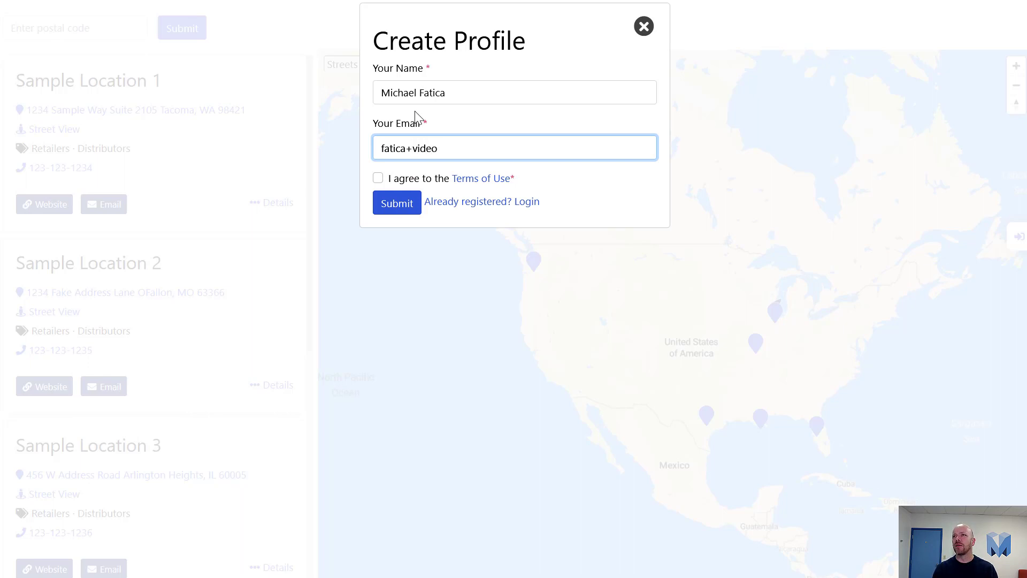
key(ctrl+a)
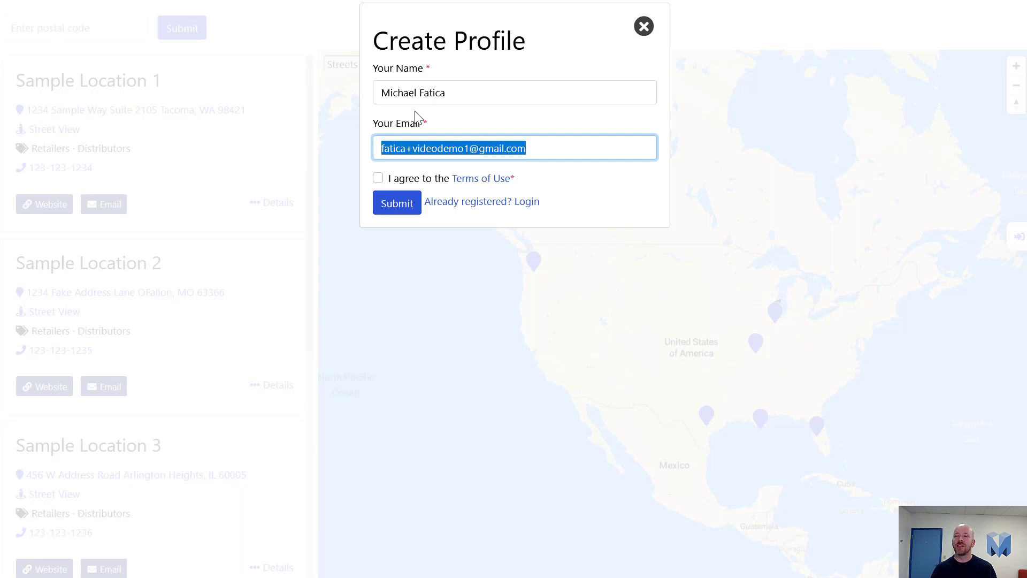
click(416, 177)
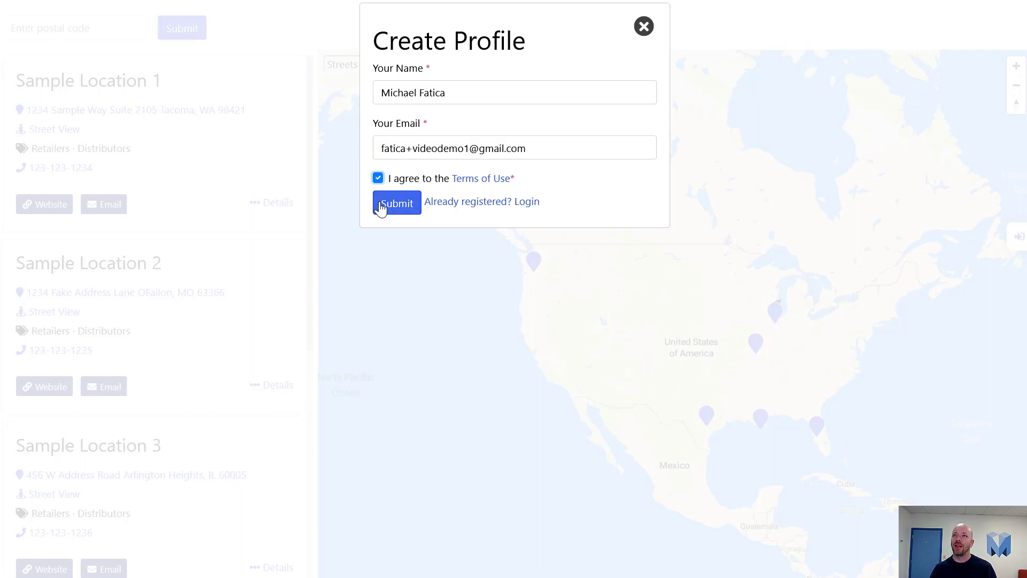
click(396, 203)
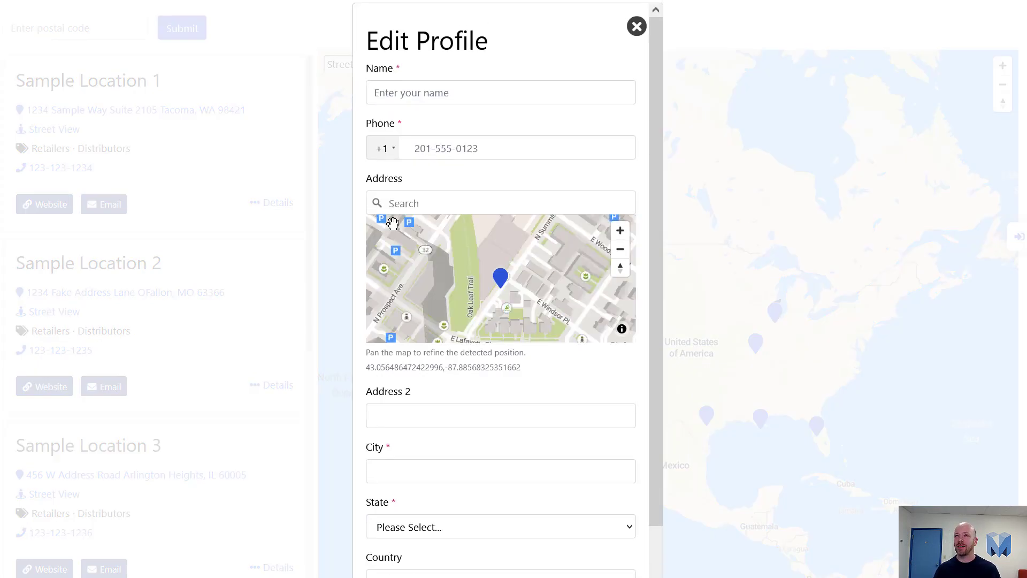
Replace the autofilled name with 'Pizza Delivery' and enter the location's phone number
click(485, 96)
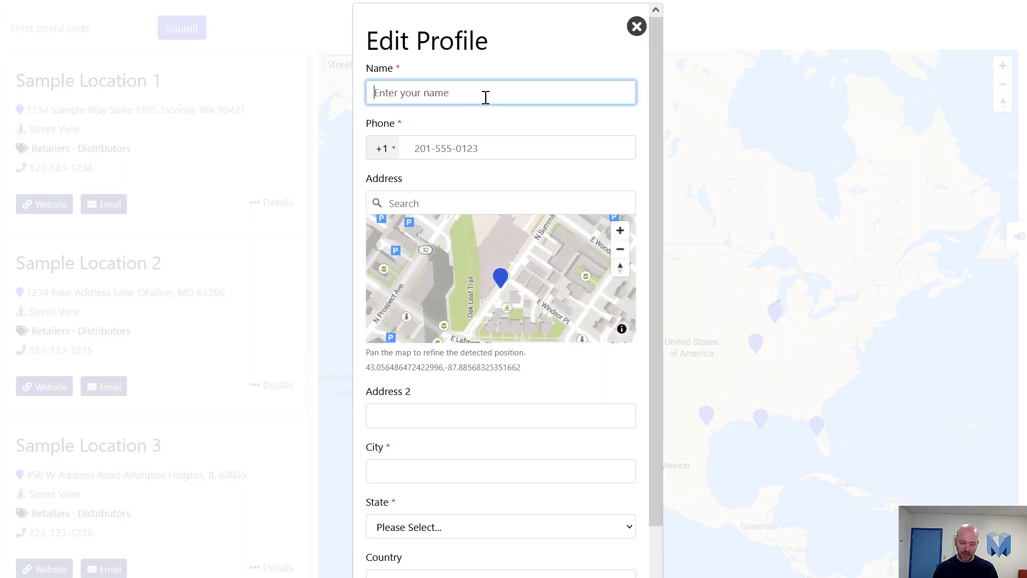
text(Michael)
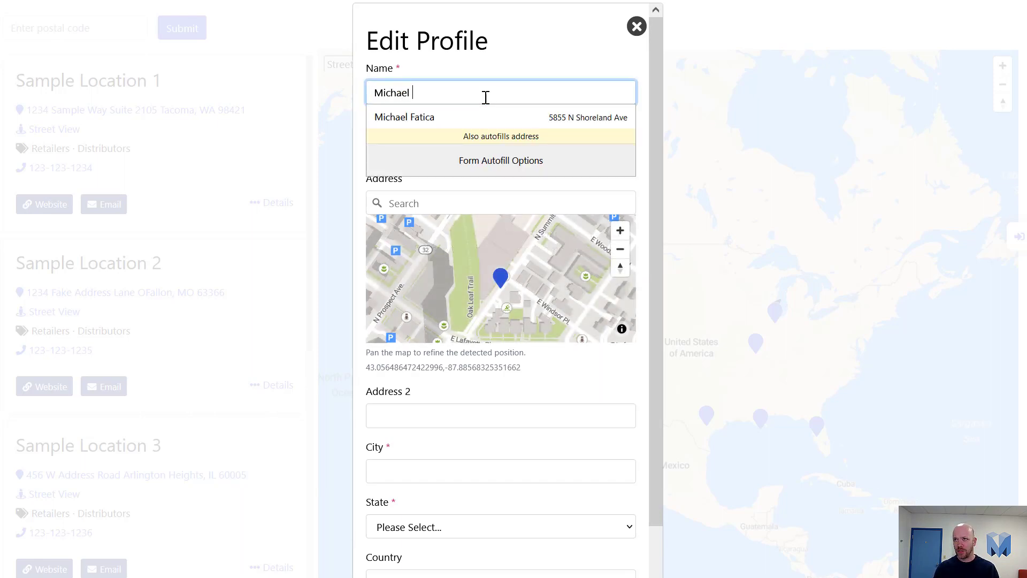
key(ctrl+a)
text(P)
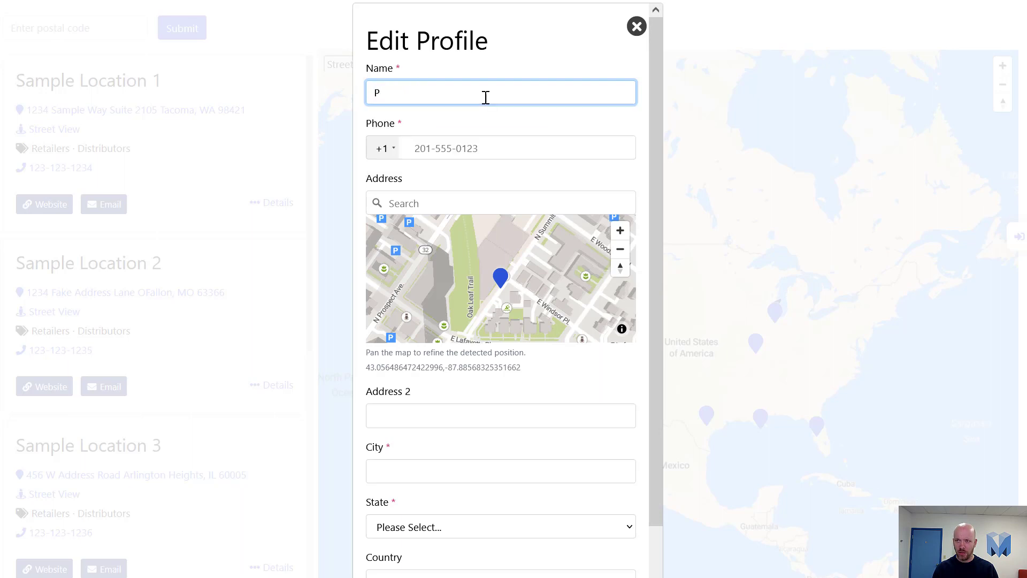
text(izza Delivery)
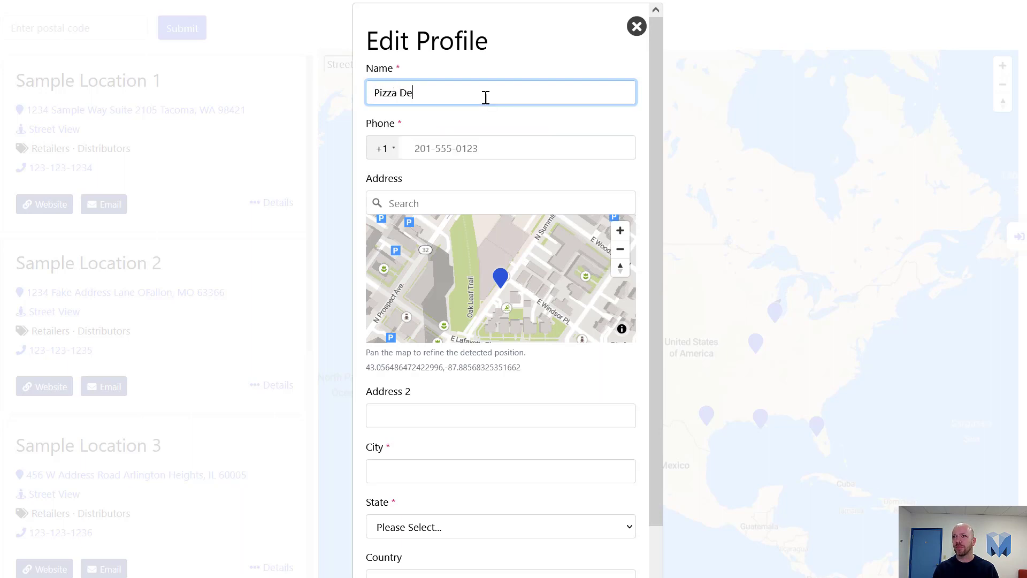
click(462, 139)
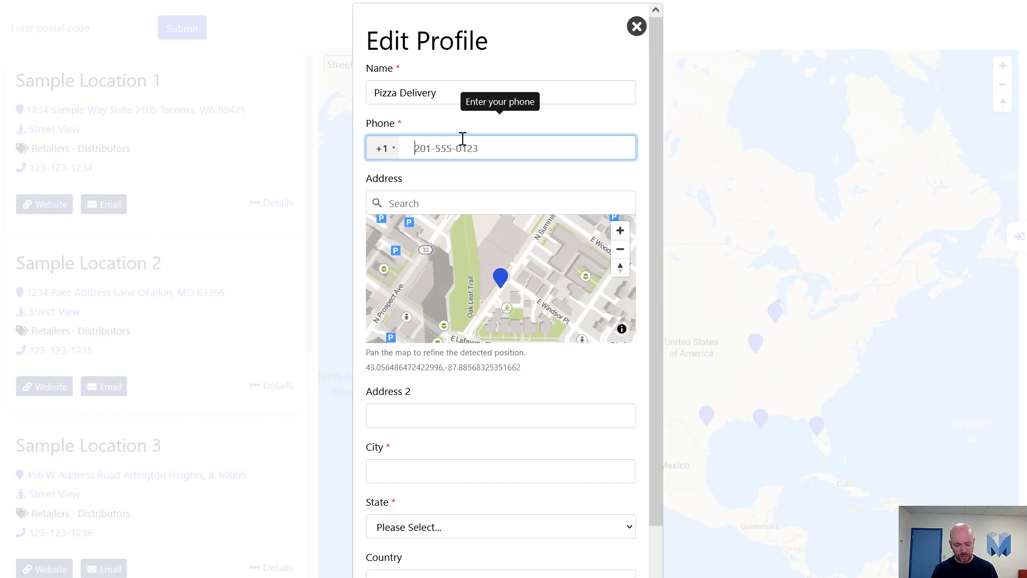
text(414444)
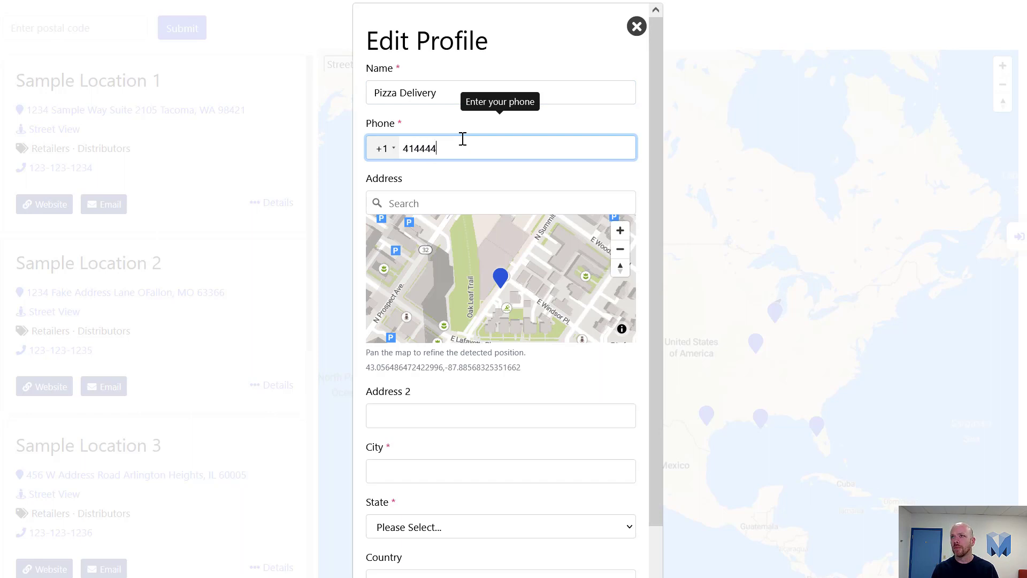
text(4444)
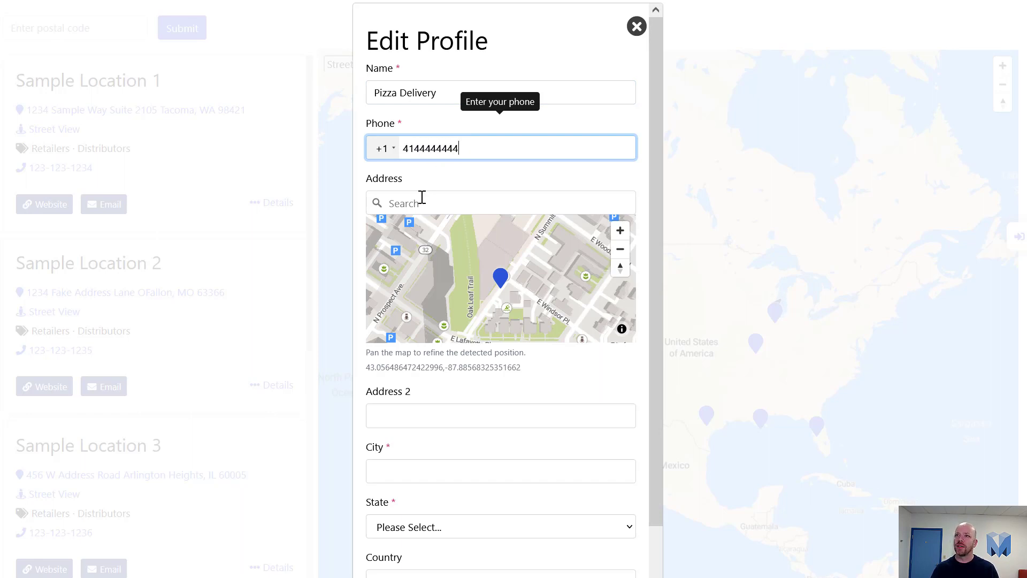
Pick the Milwaukee address from the '202' search, nudge the map pin, and add Suite 110
click(422, 196)
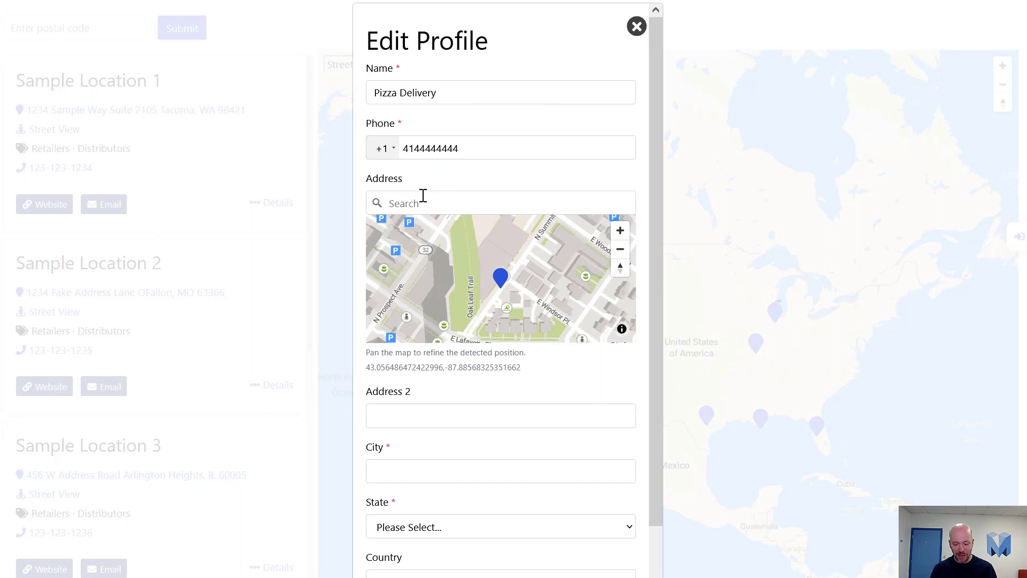
text(202)
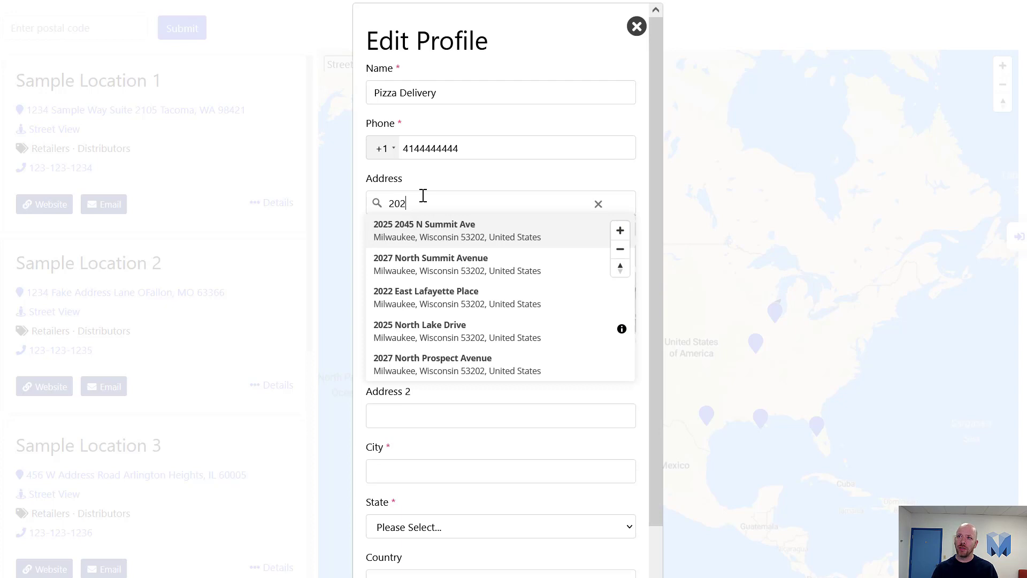
click(423, 270)
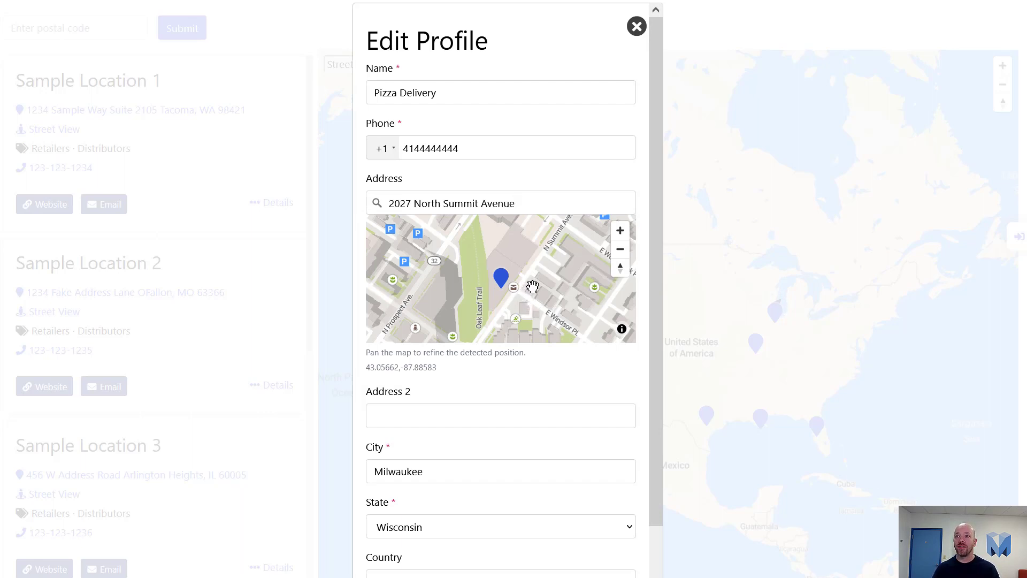
drag(533, 289, 514, 297)
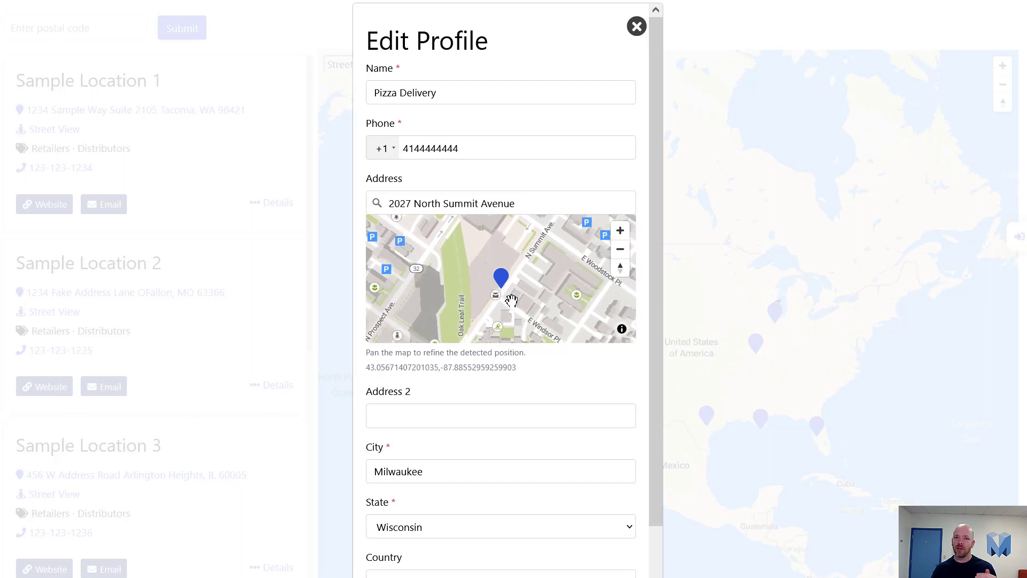
click(477, 419)
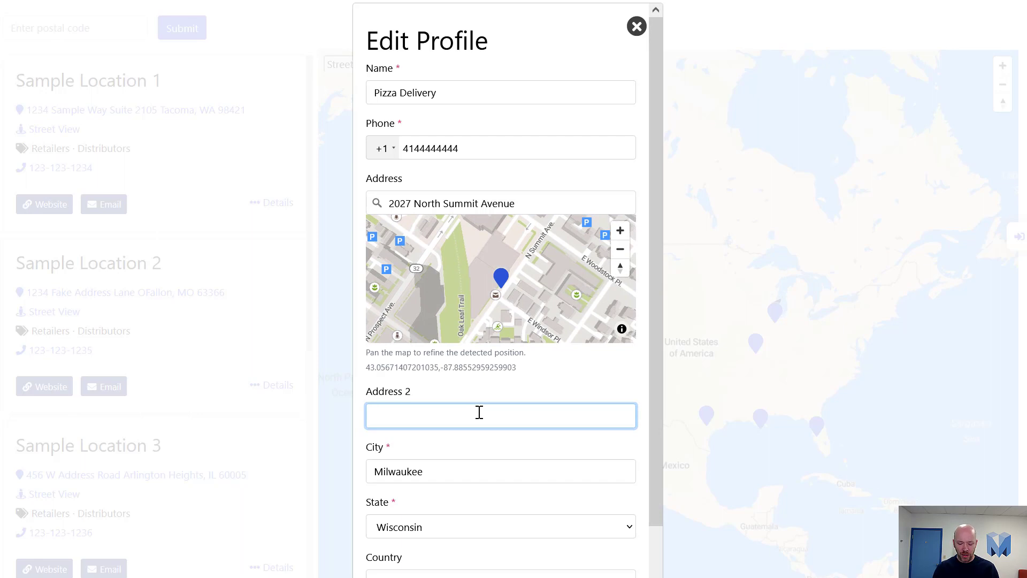
text(Suite 110)
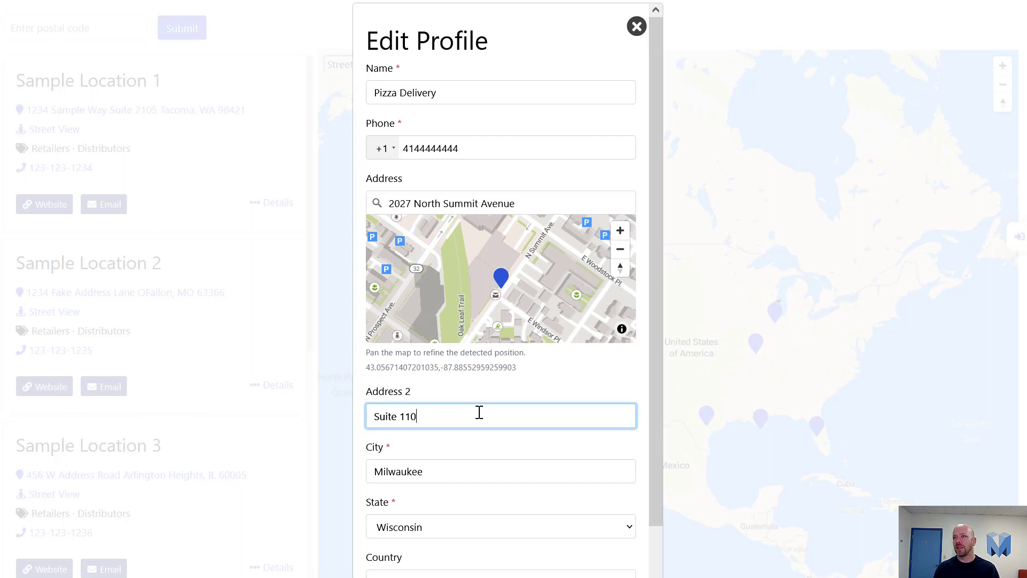
scroll(474, 471, down, 3)
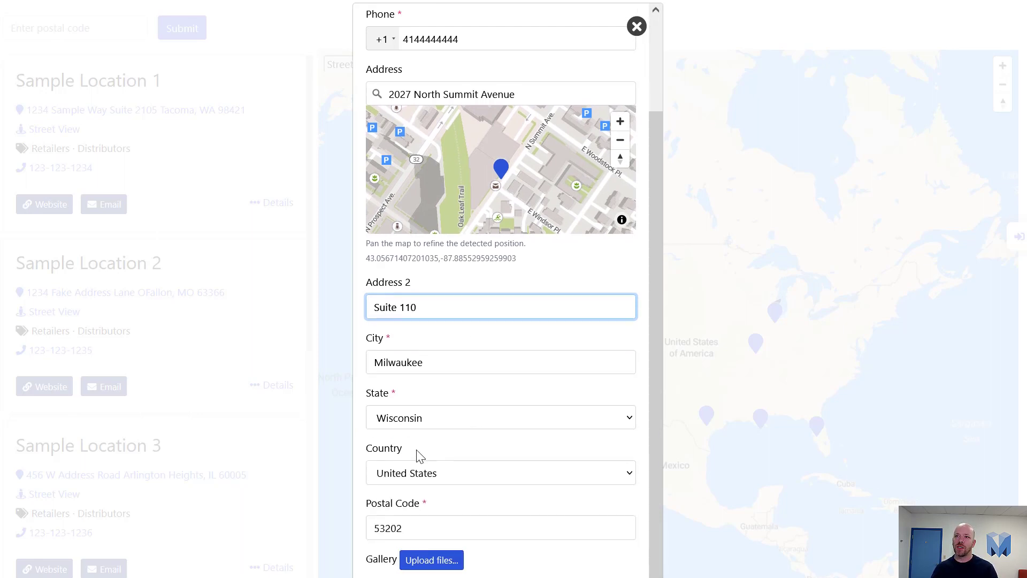
scroll(433, 462, up, 3)
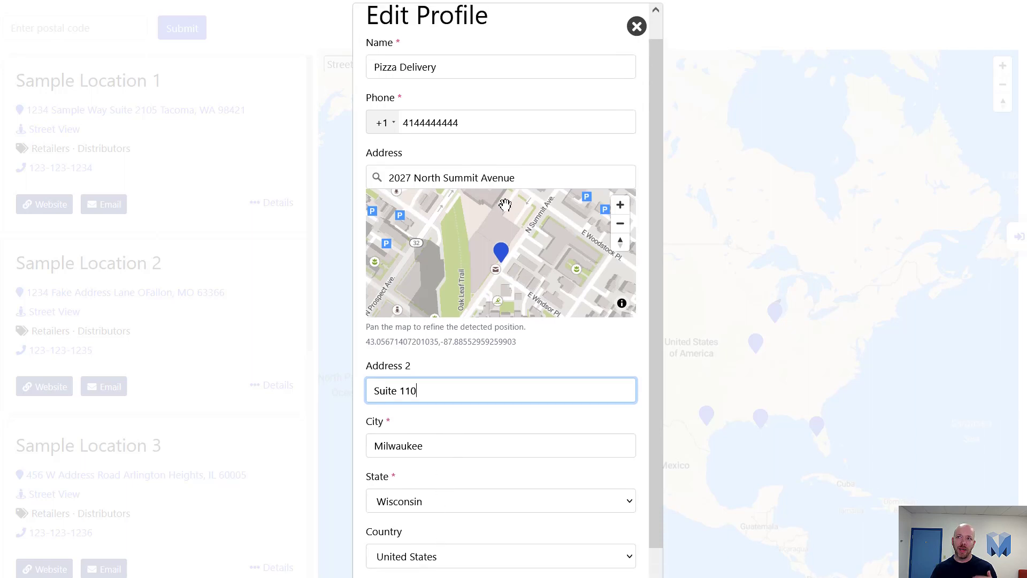
scroll(479, 424, down, 3)
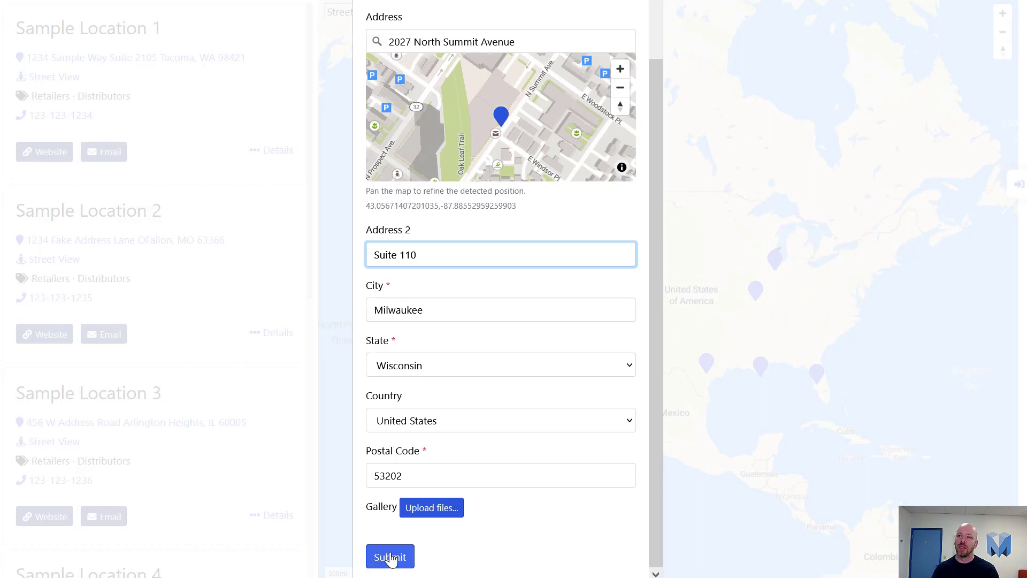
Submit the location, then open the 'A user has added a location' review request in a new tab
click(391, 559)
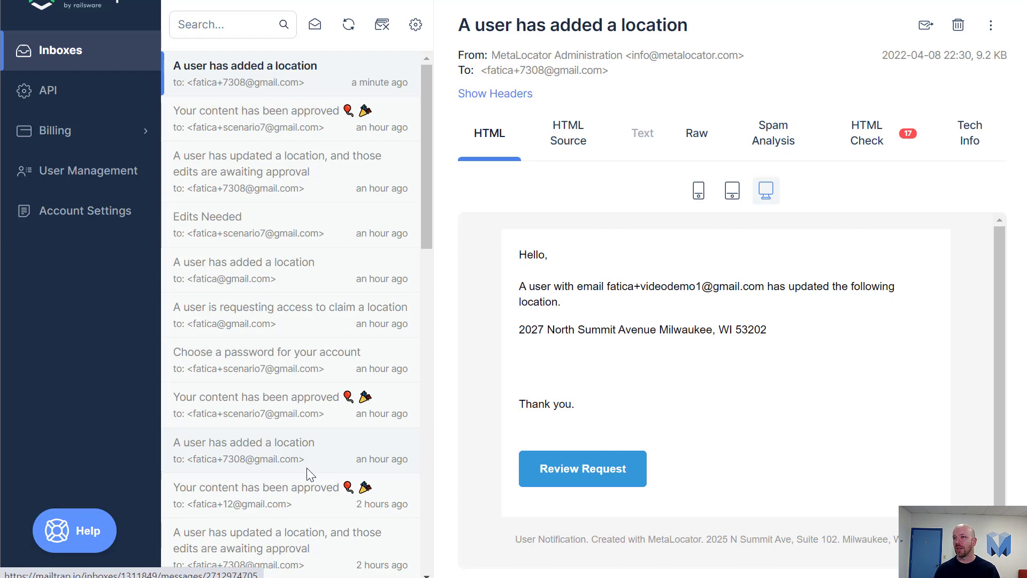
right_click(551, 469)
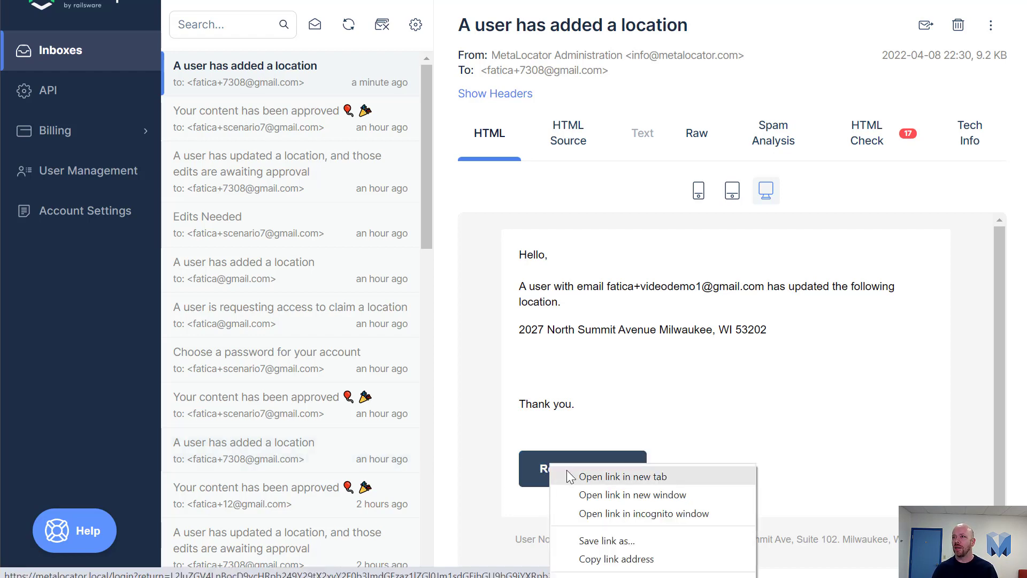
click(567, 471)
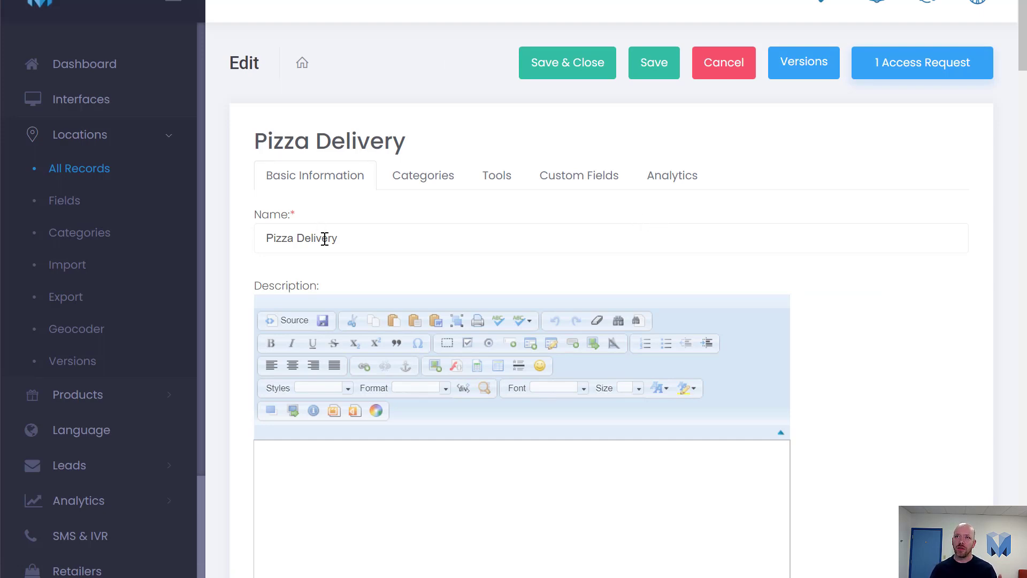
Scroll through Pizza Delivery's basic information, check the Custom Fields tab, and return to Basic Information
scroll(331, 238, down, 2)
scroll(345, 241, down, 9)
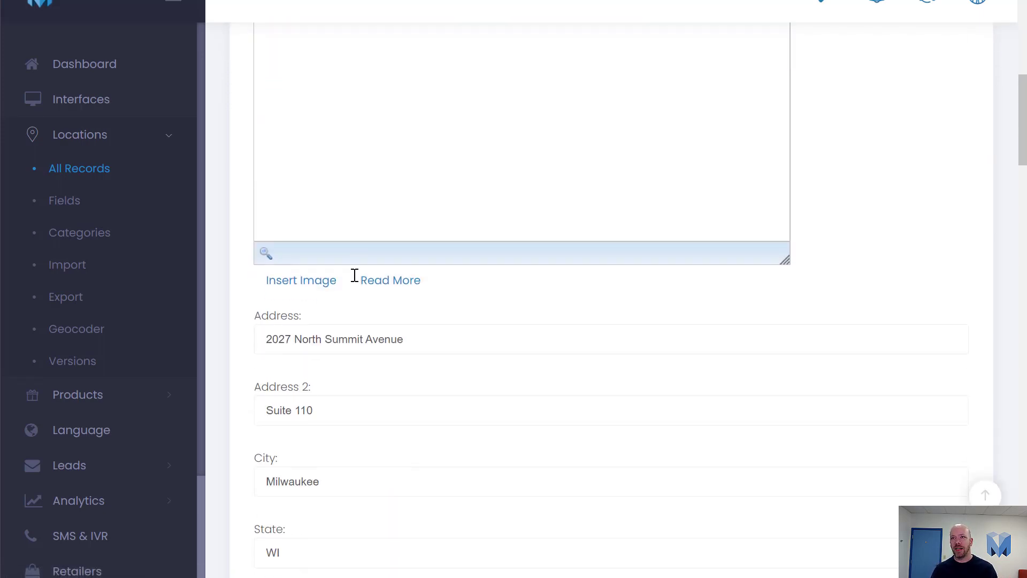
scroll(353, 278, down, 6)
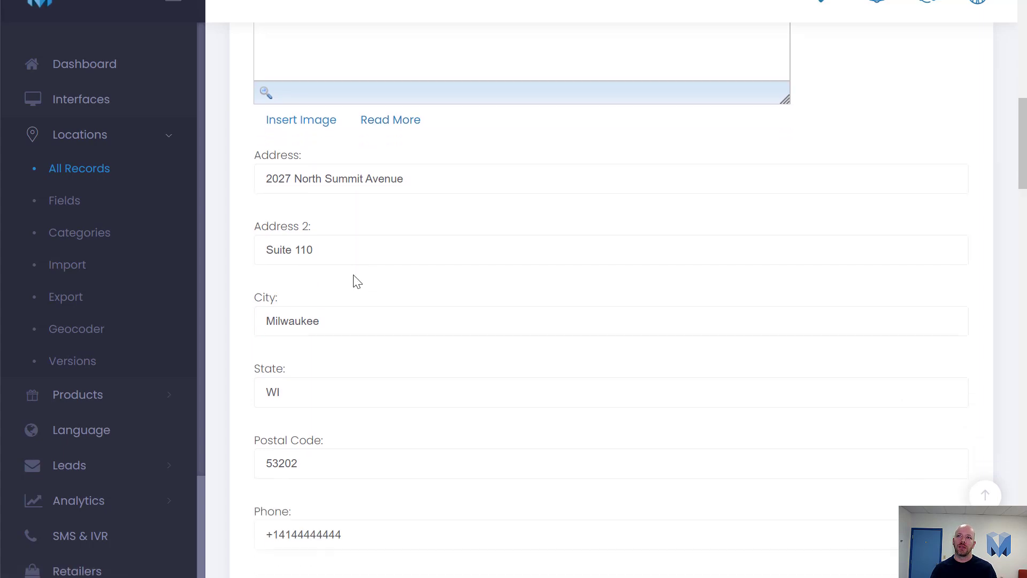
scroll(348, 298, down, 15)
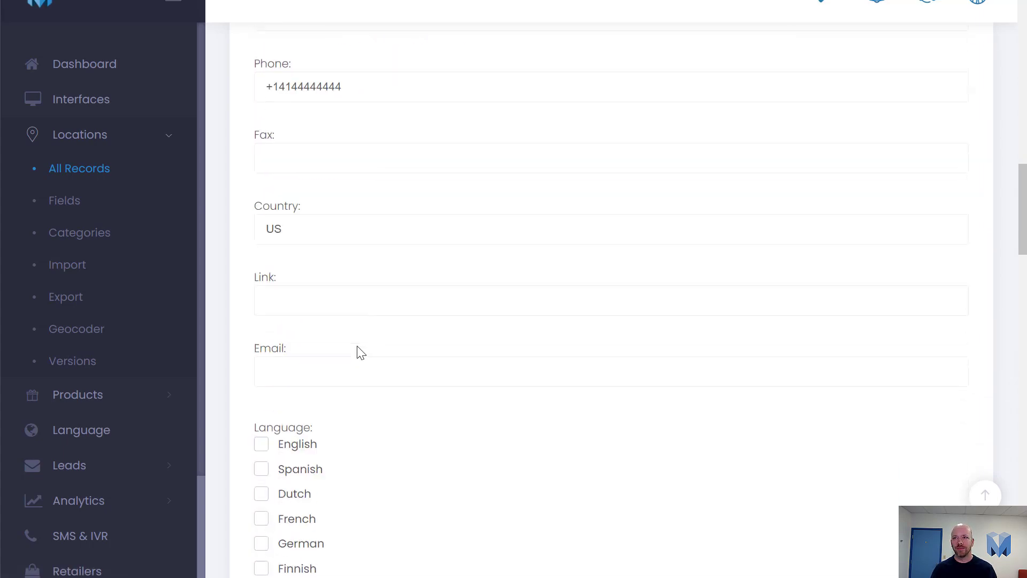
scroll(345, 408, up, 20)
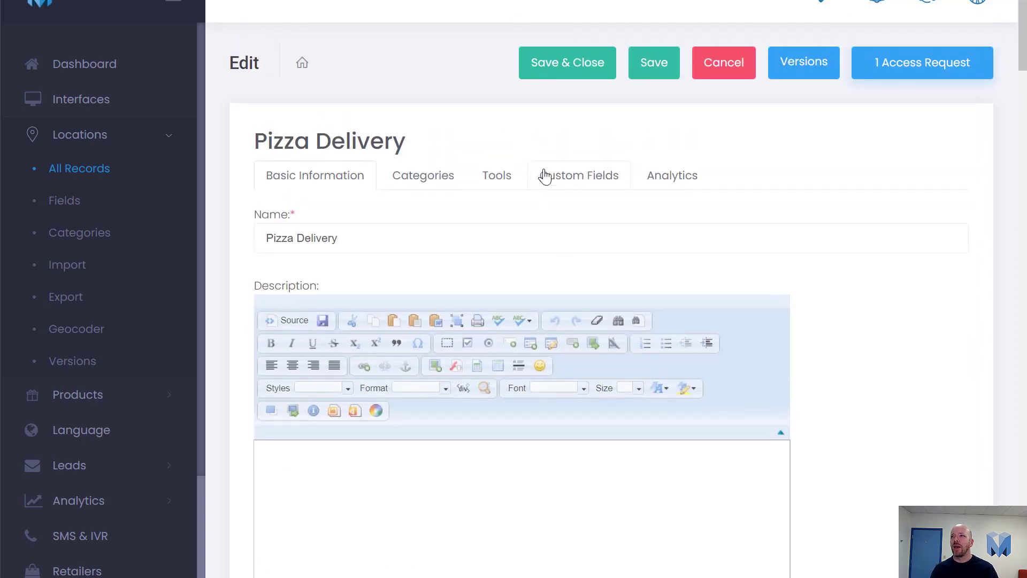
click(548, 177)
scroll(330, 306, down, 10)
scroll(412, 334, up, 10)
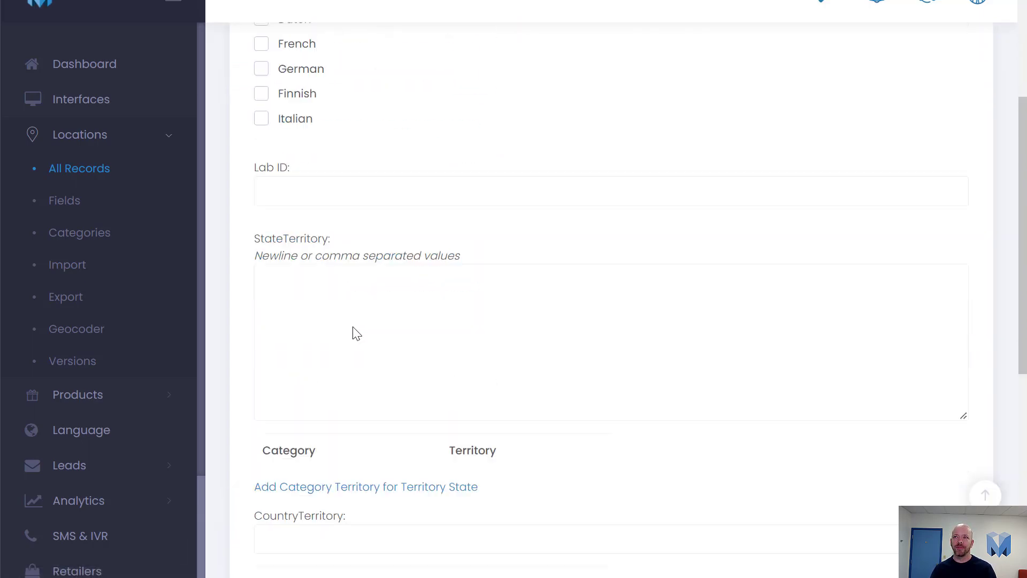
click(349, 191)
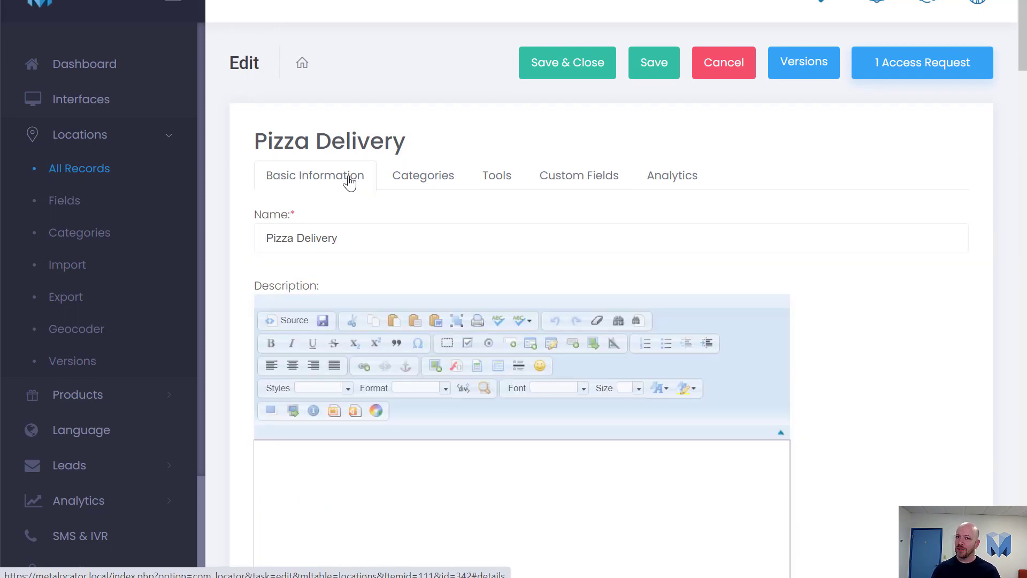
click(646, 66)
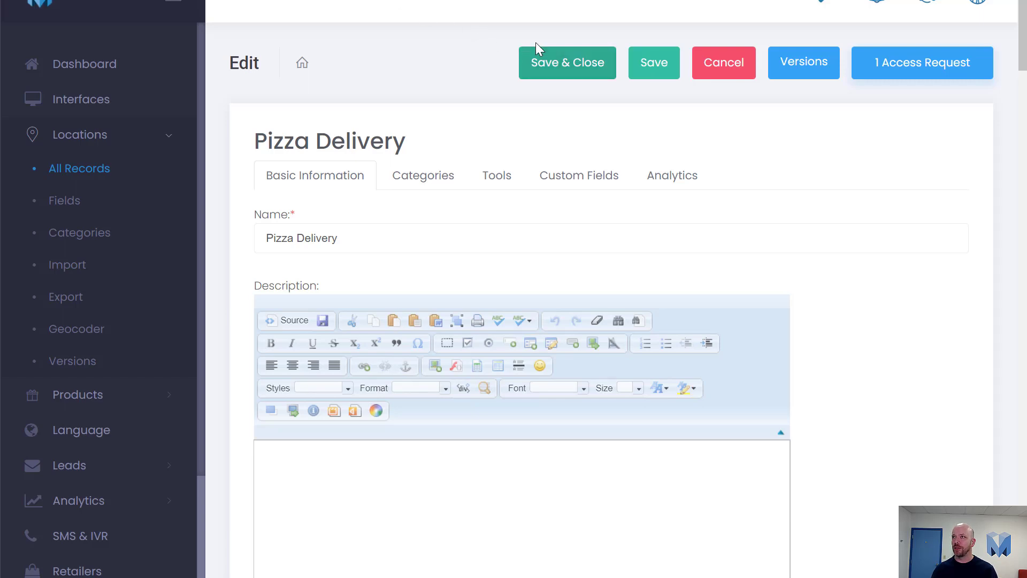
Approve Pizza Delivery's pending version with user notification, publish the location, and dismiss the status message
click(781, 71)
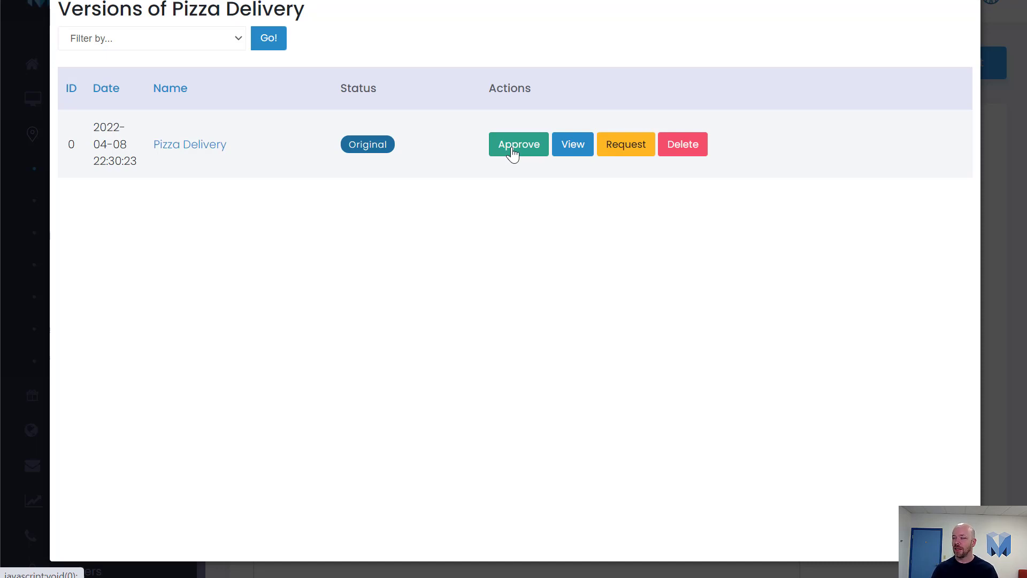
click(512, 153)
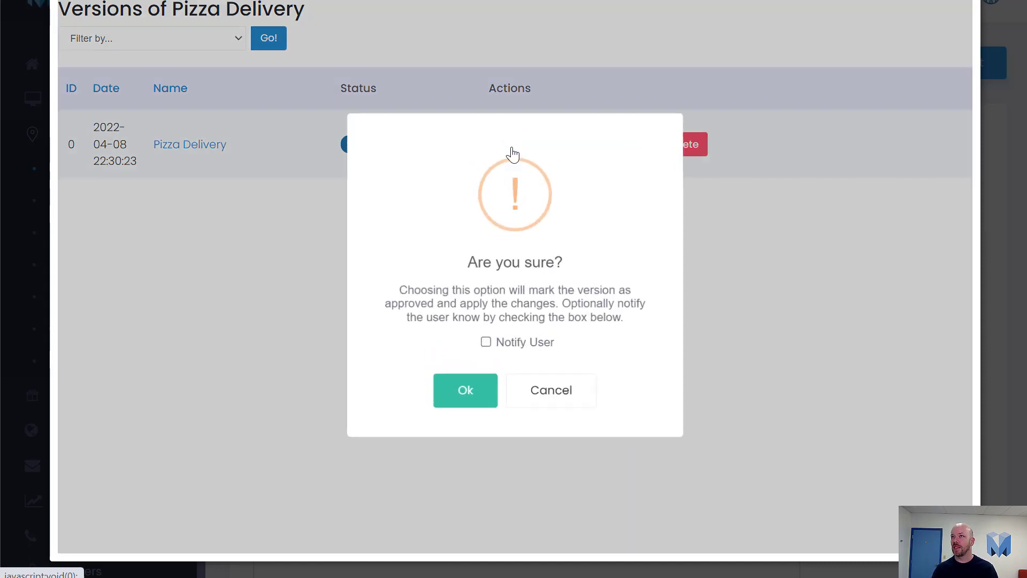
click(512, 340)
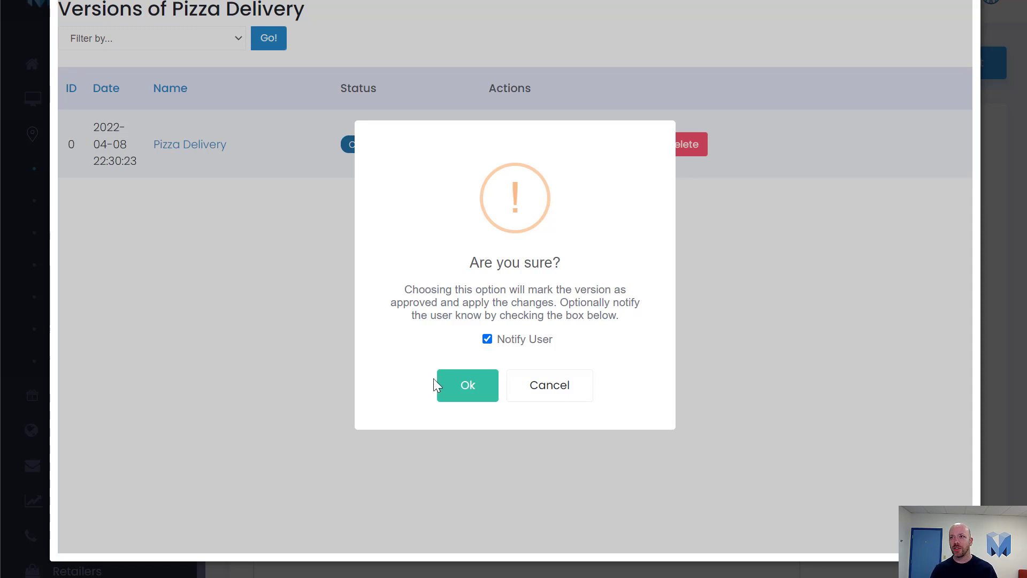
click(467, 394)
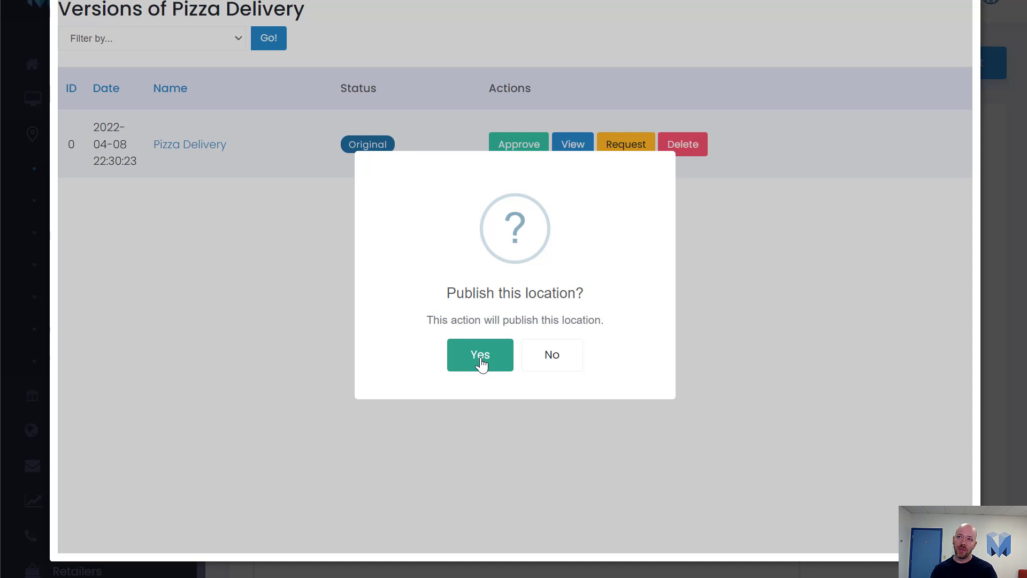
click(480, 359)
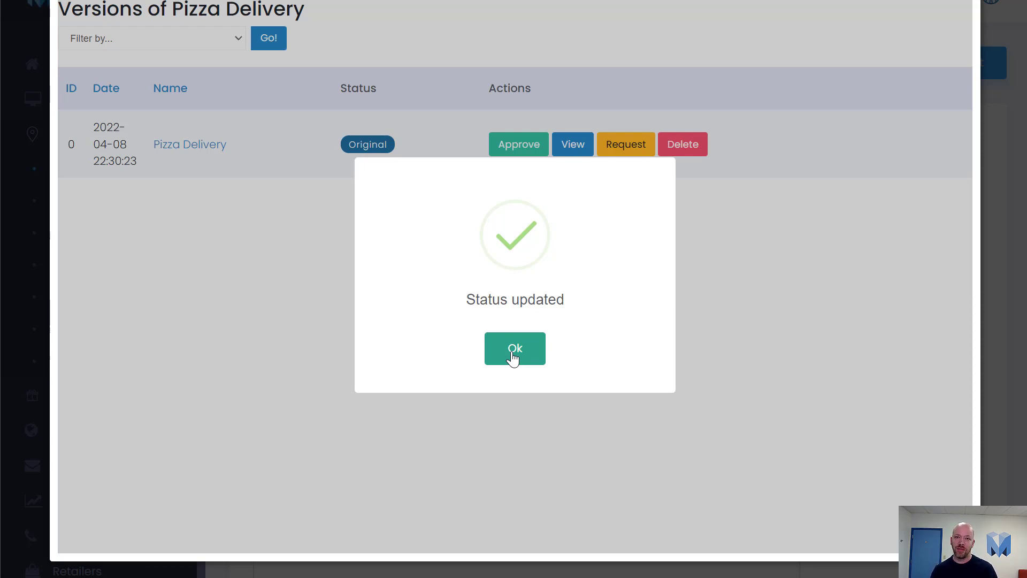
click(513, 356)
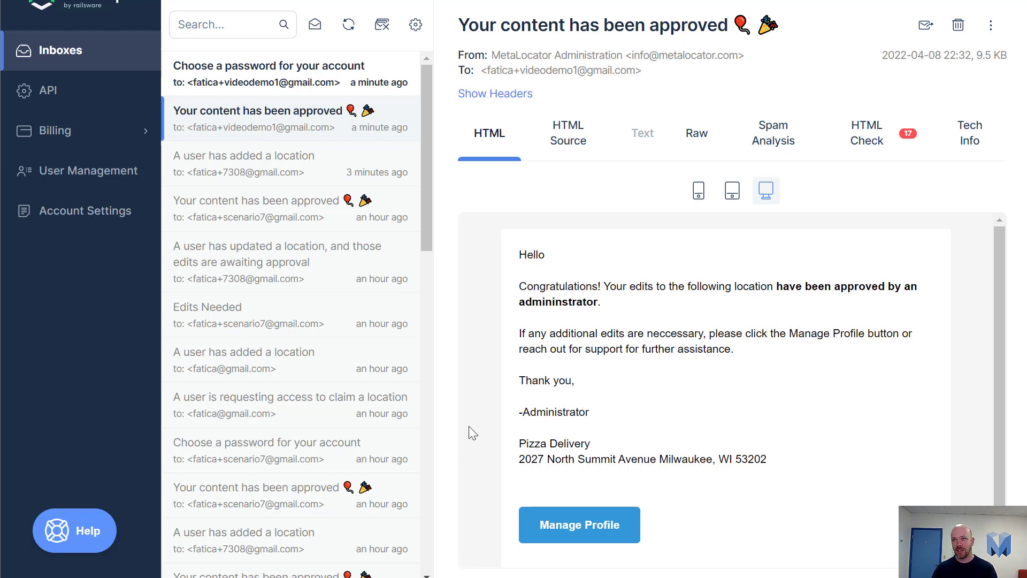
Open the 'Choose a password for your account' e-mail in the Mailtrap inbox
click(275, 86)
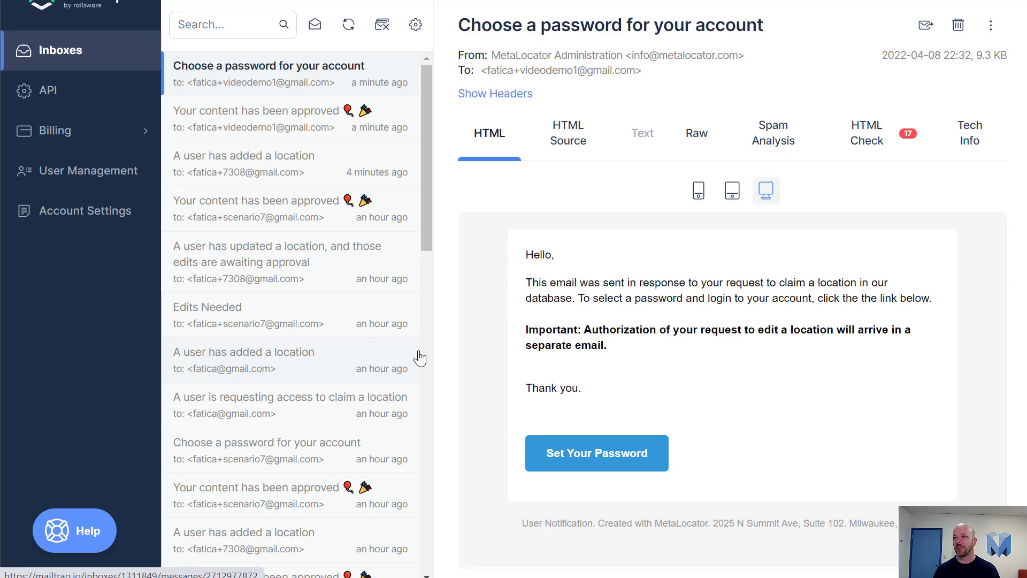
Load the copied Set Your Password link and submit the e-mail and verification code
click(572, 466)
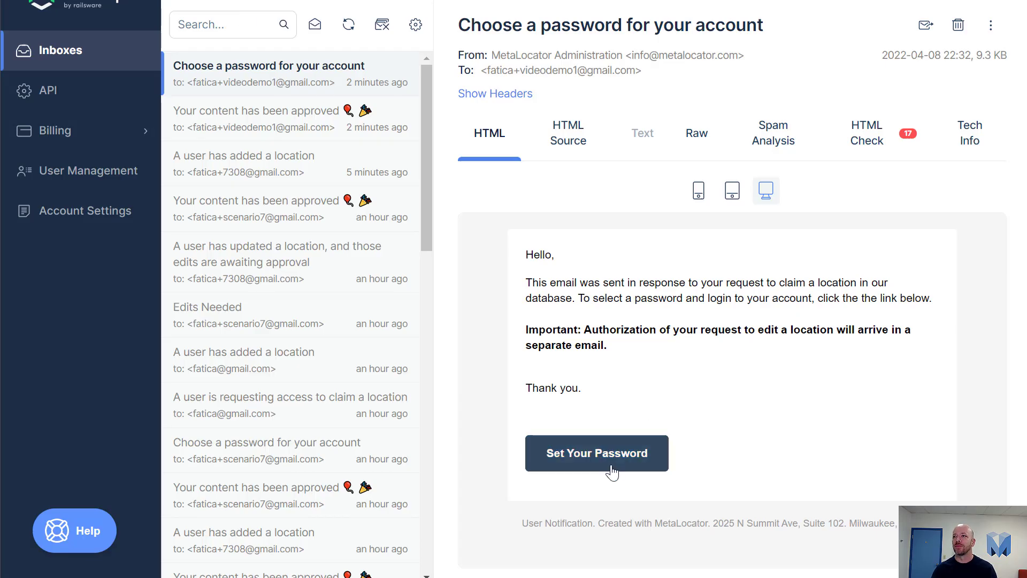
right_click(612, 464)
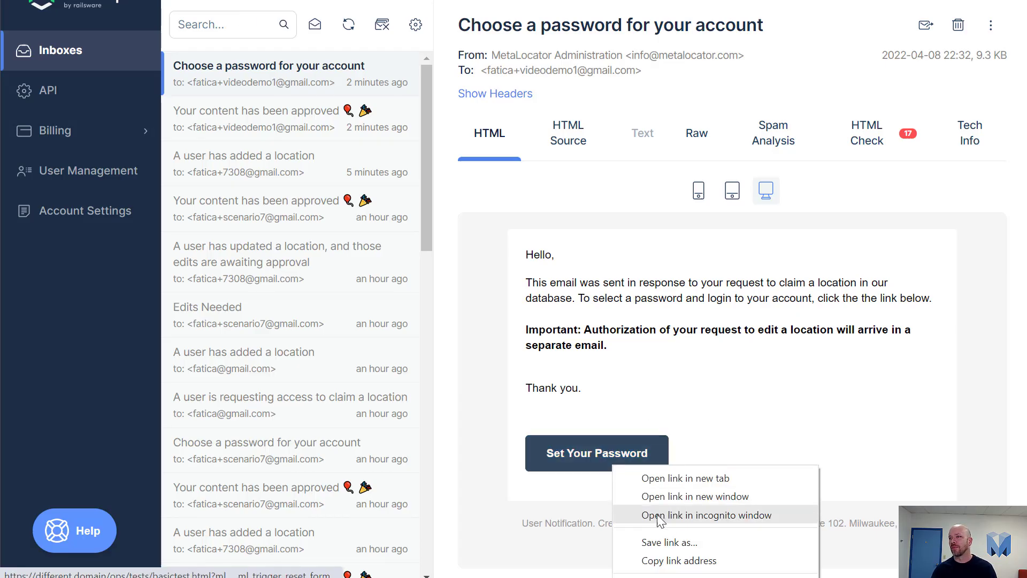
click(663, 559)
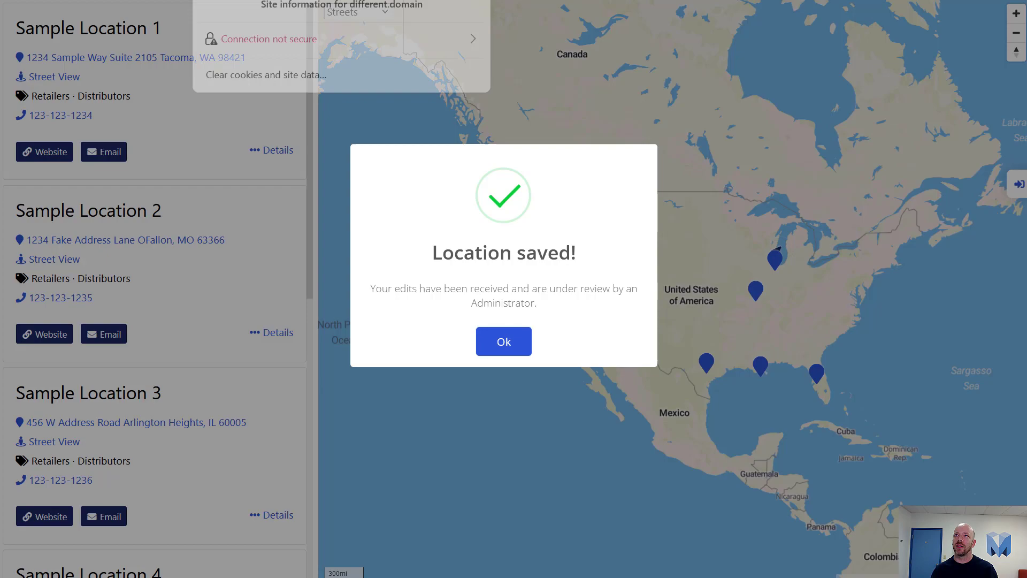
key(ctrl+l)
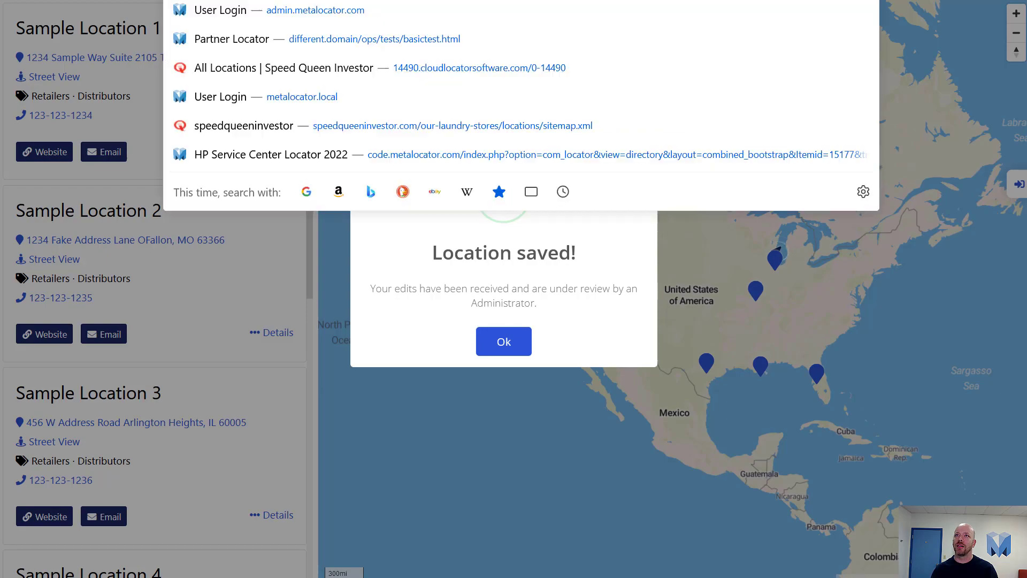
key(ctrl+v)
key(Return)
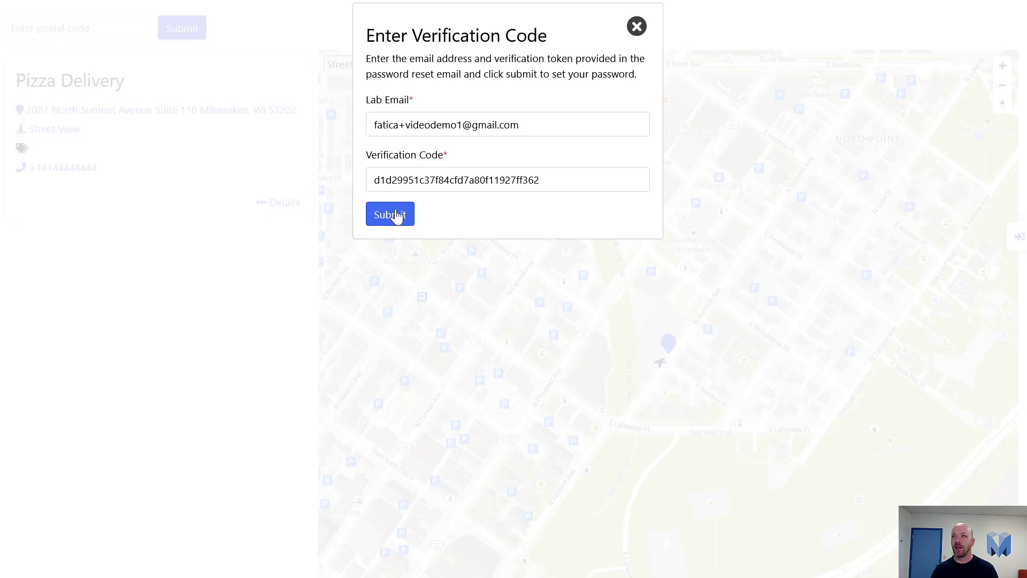
click(396, 216)
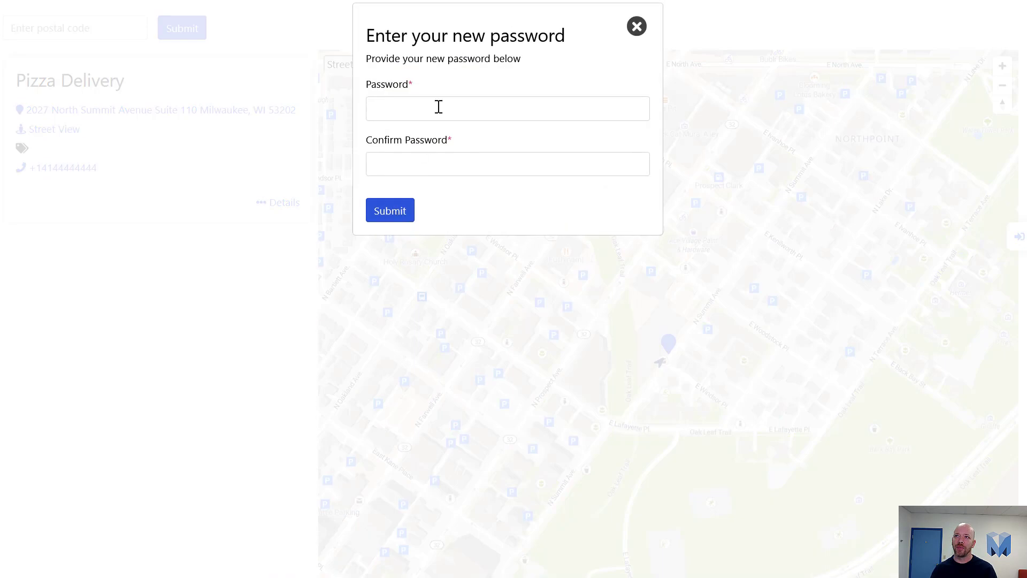
Set and confirm a new account password, then log in with it
click(437, 111)
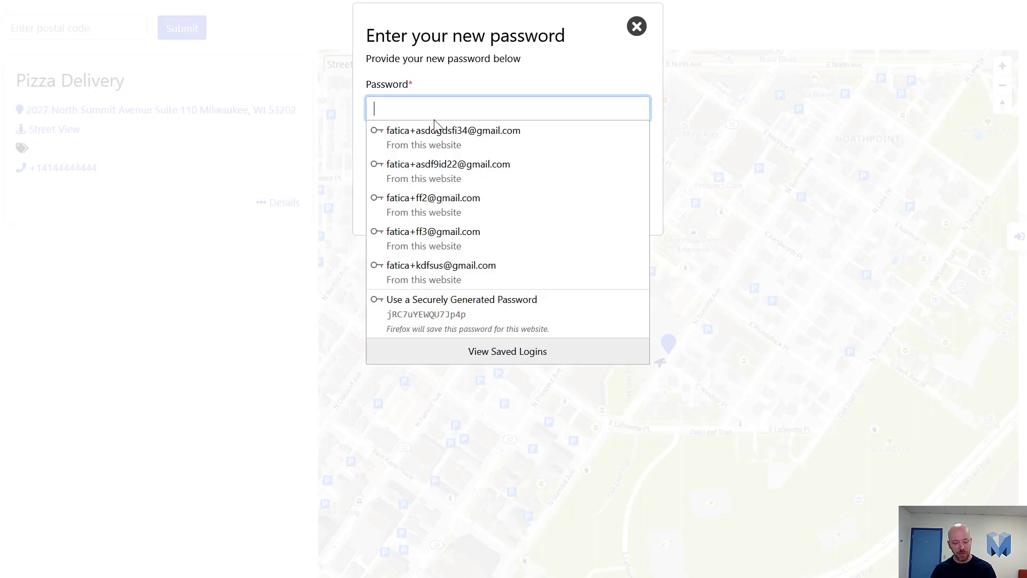
text(123456)
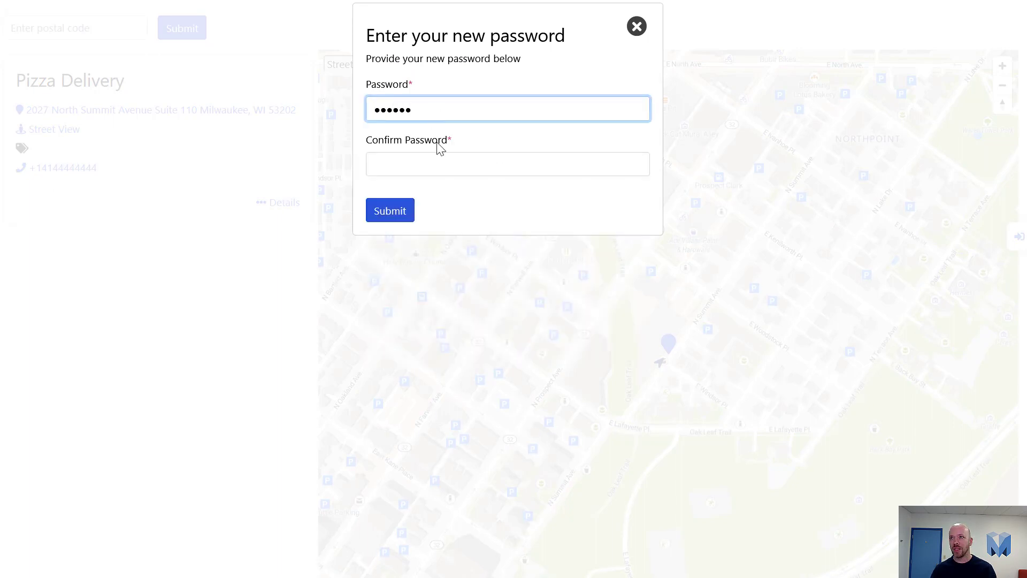
click(436, 159)
text(123456)
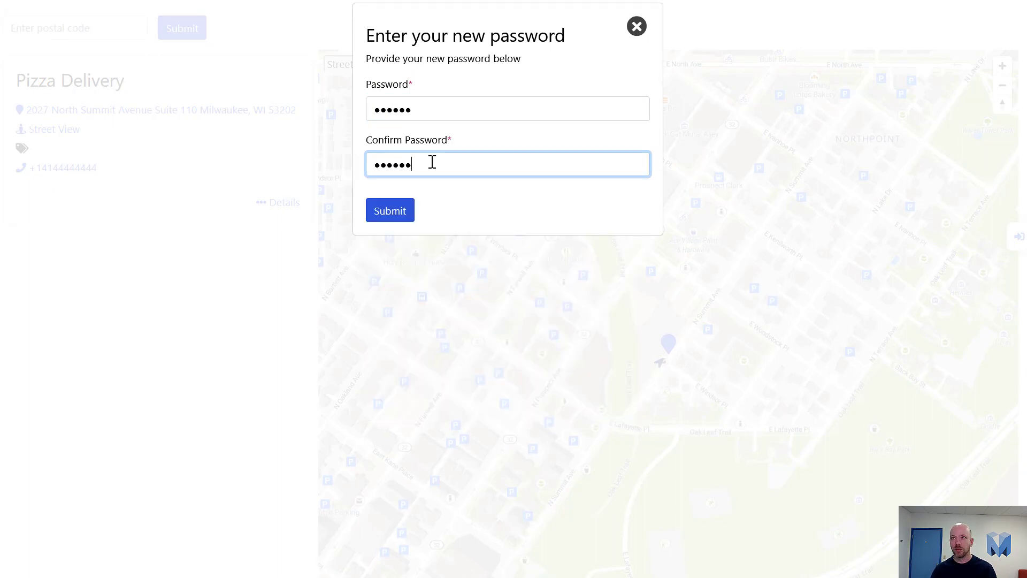
click(393, 210)
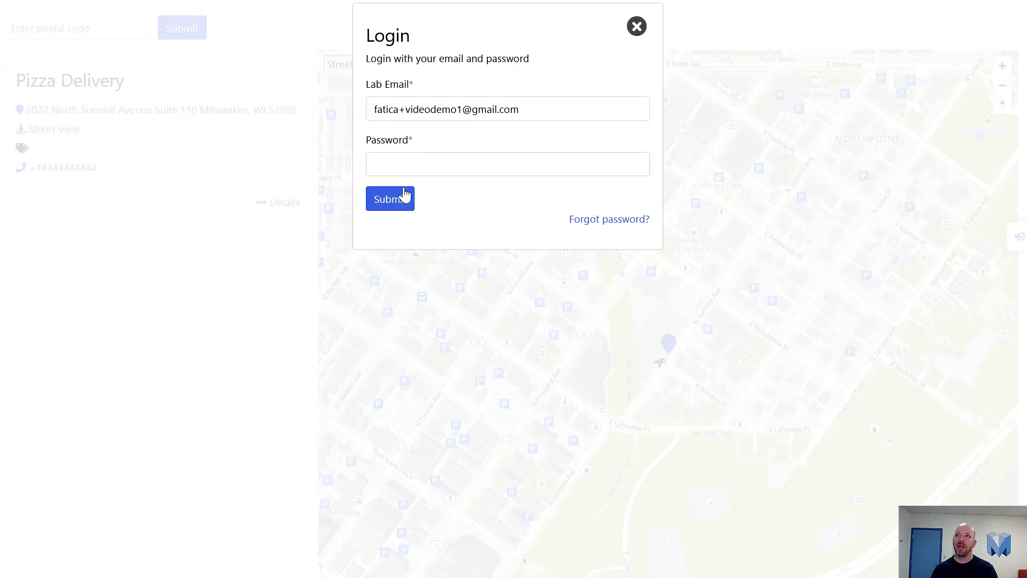
click(411, 171)
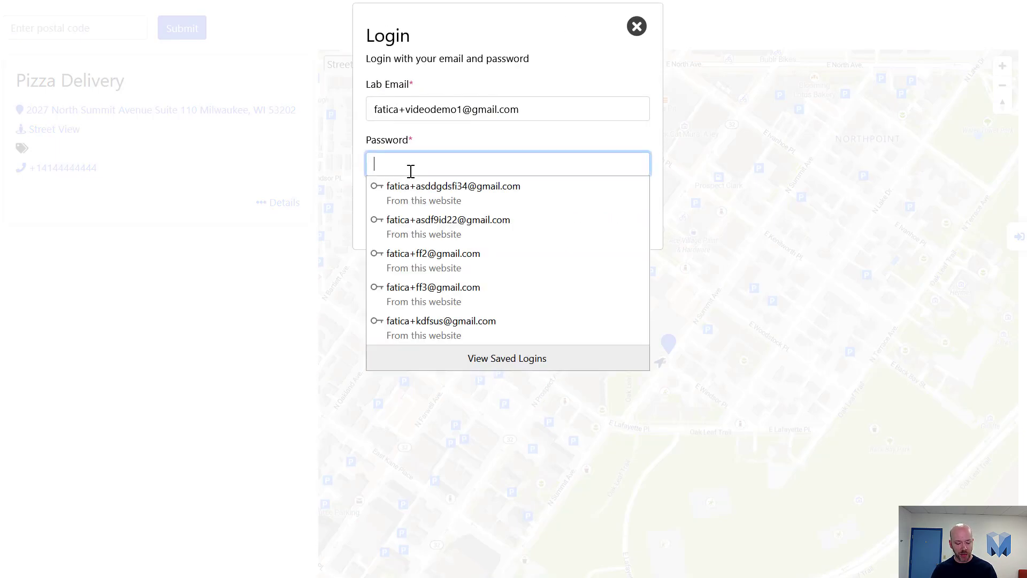
text(123456)
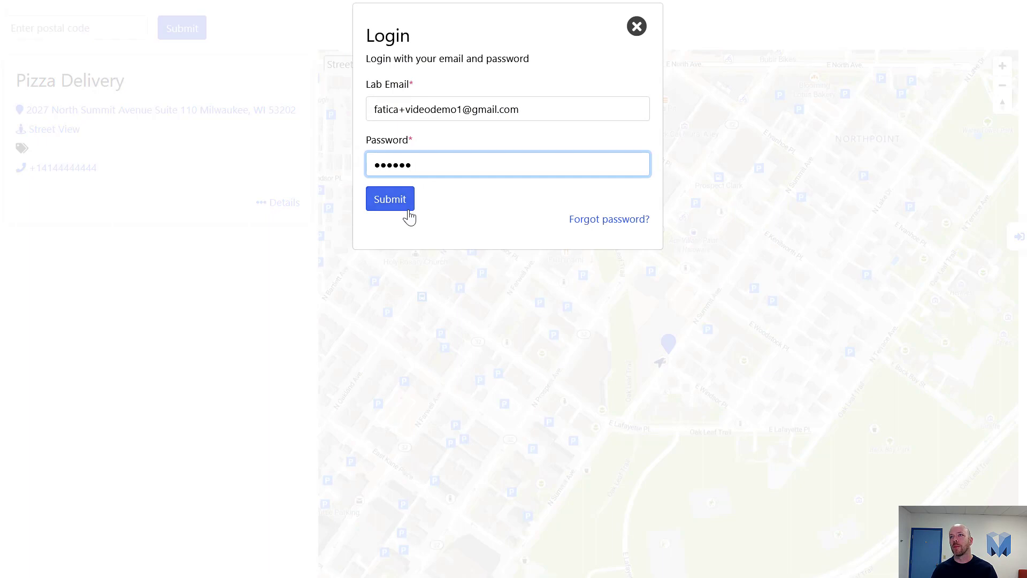
click(408, 209)
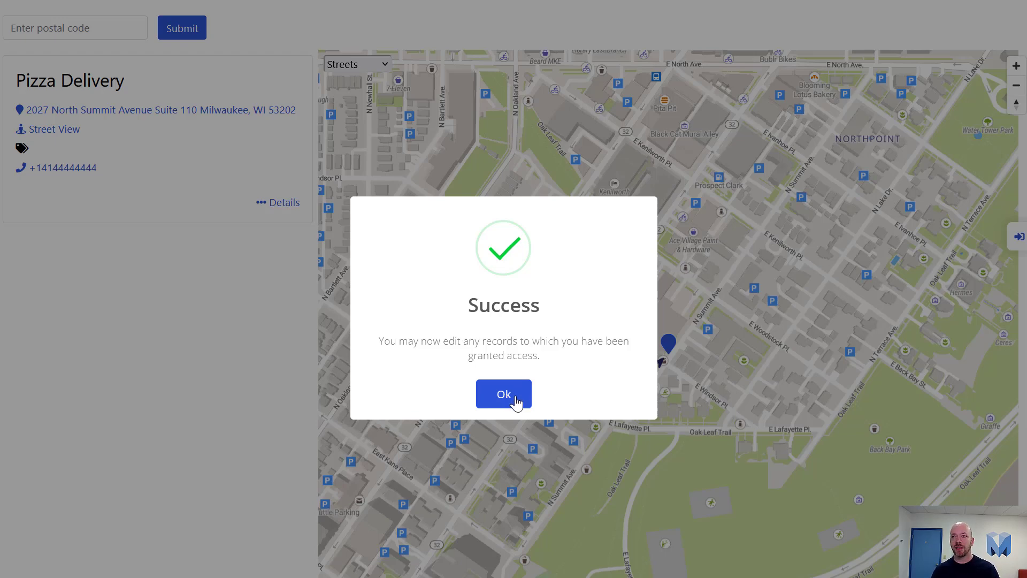
Rename the location to 'Pizza Delivery 2' and change the phone number's last digit to 5
click(515, 400)
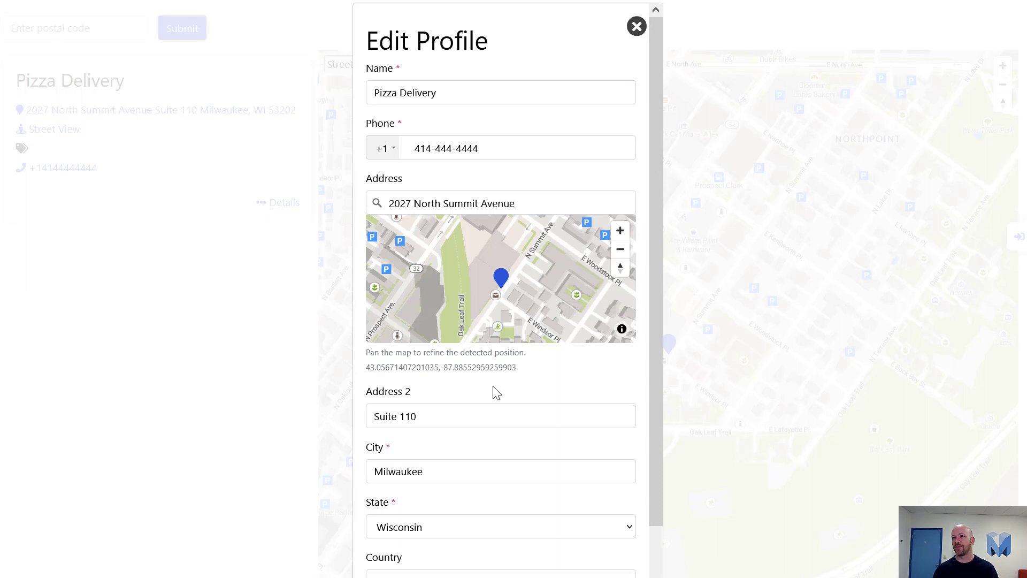
click(458, 90)
text(2)
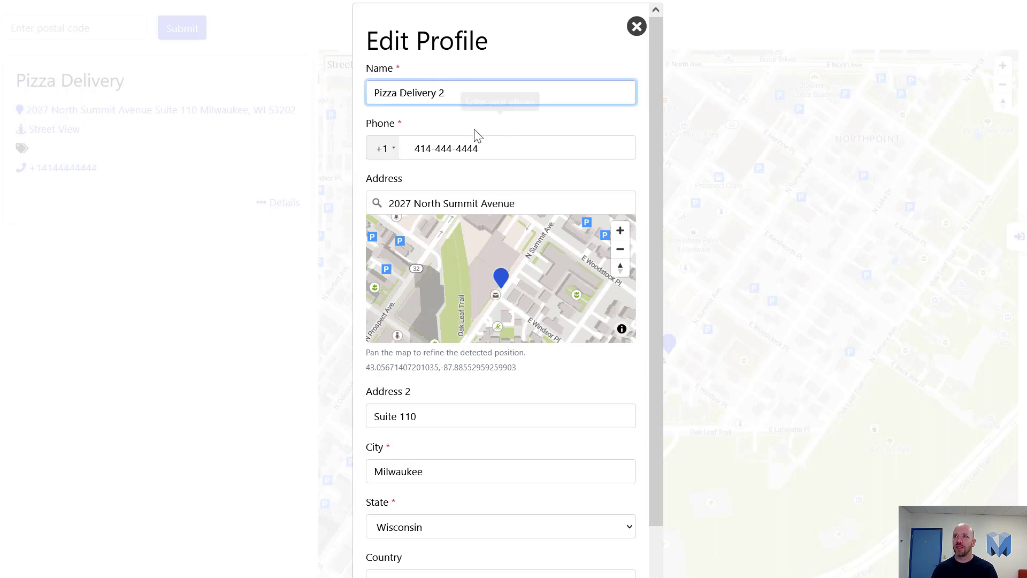
click(484, 137)
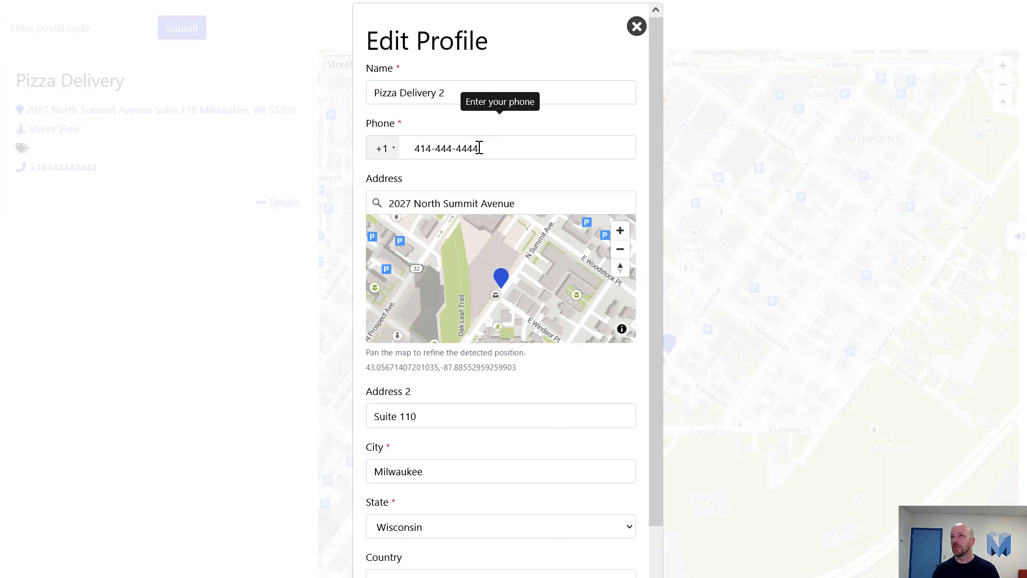
drag(479, 148, 472, 148)
text(5)
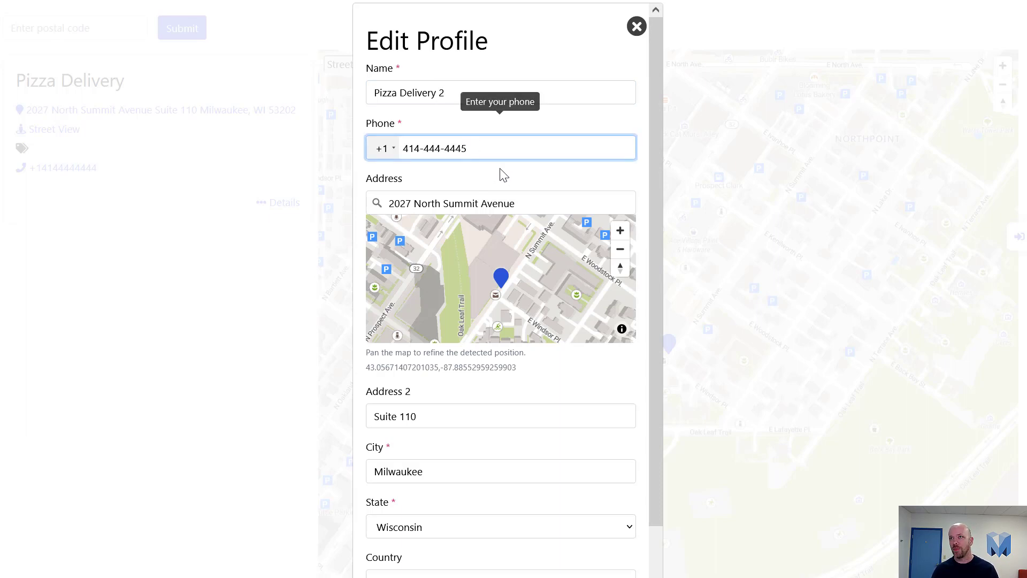
click(503, 176)
Shift the map to refine the pin position and submit the edits for review
scroll(578, 411, down, 2)
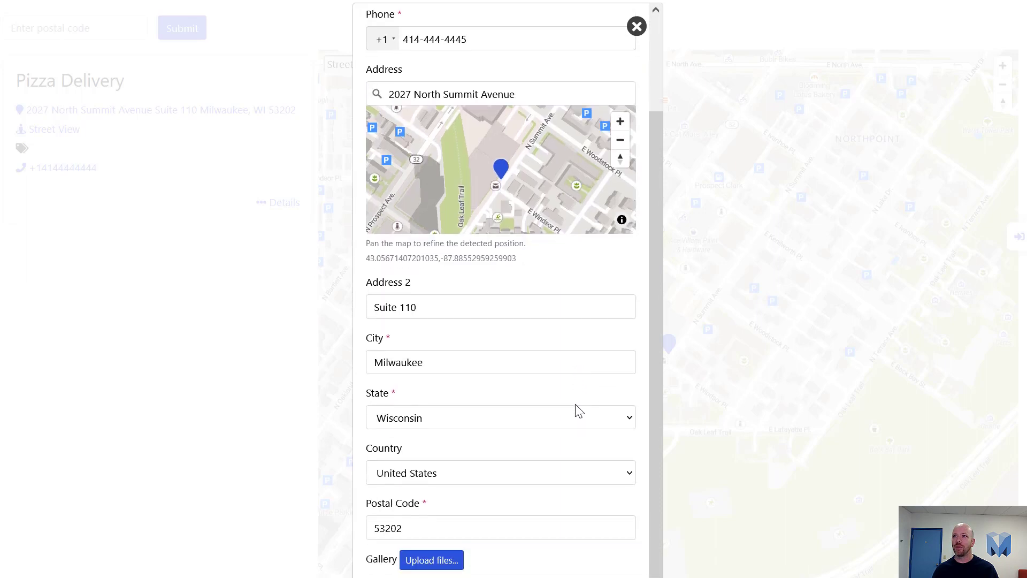
drag(551, 177, 562, 169)
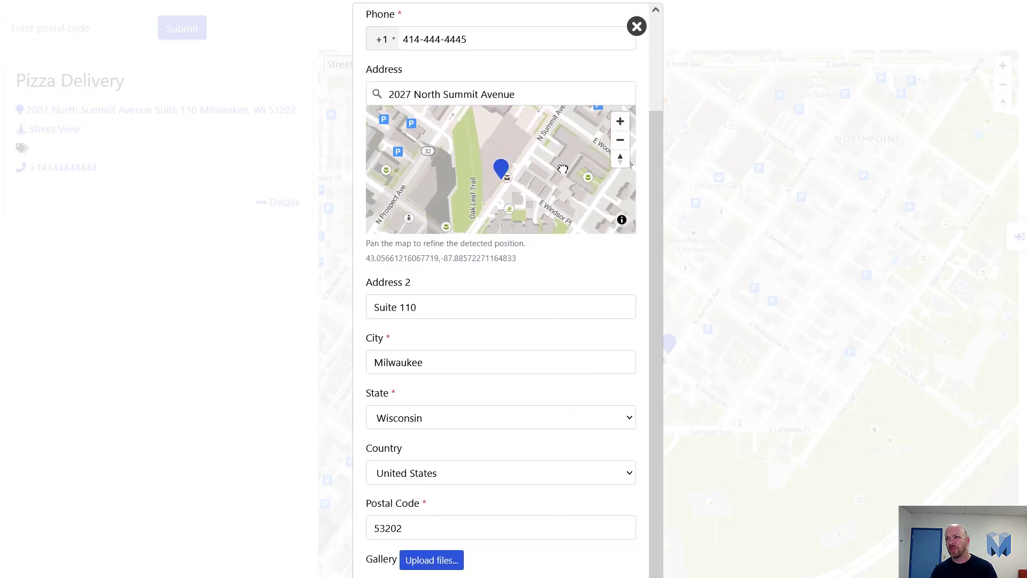
scroll(565, 275, down, 1)
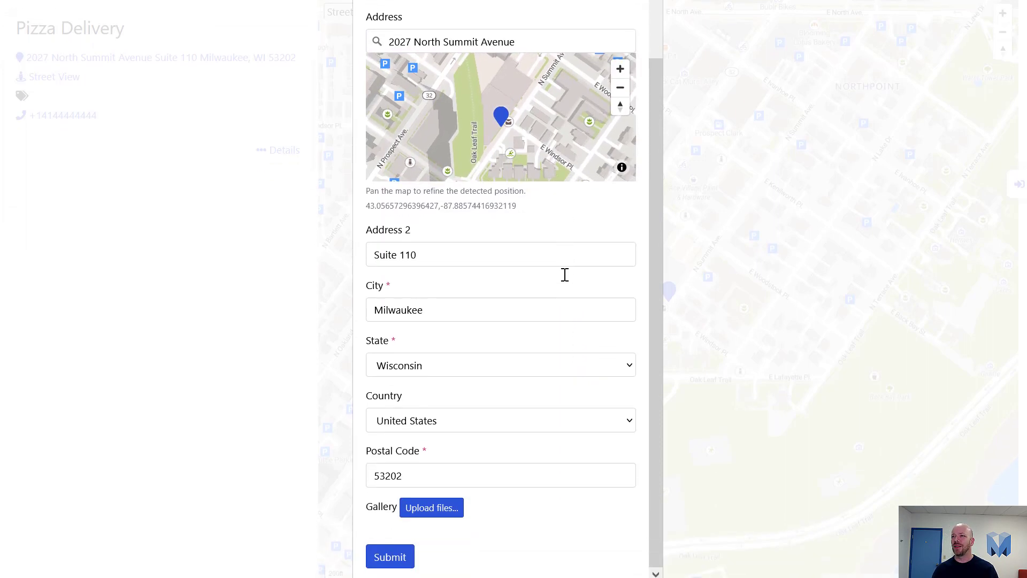
click(393, 558)
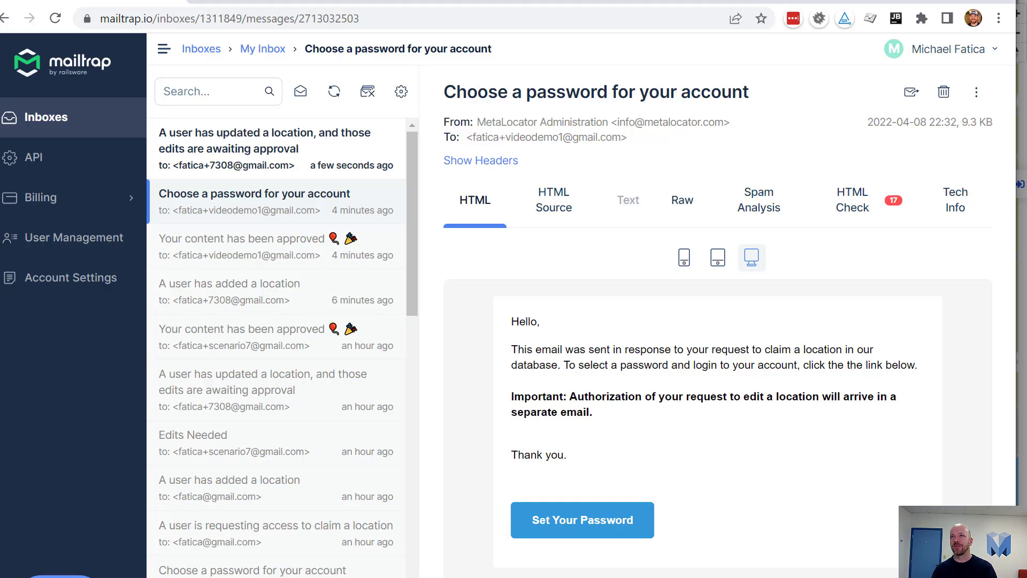
Open the 'A user has updated a location' e-mail and its review link in a new tab
click(271, 169)
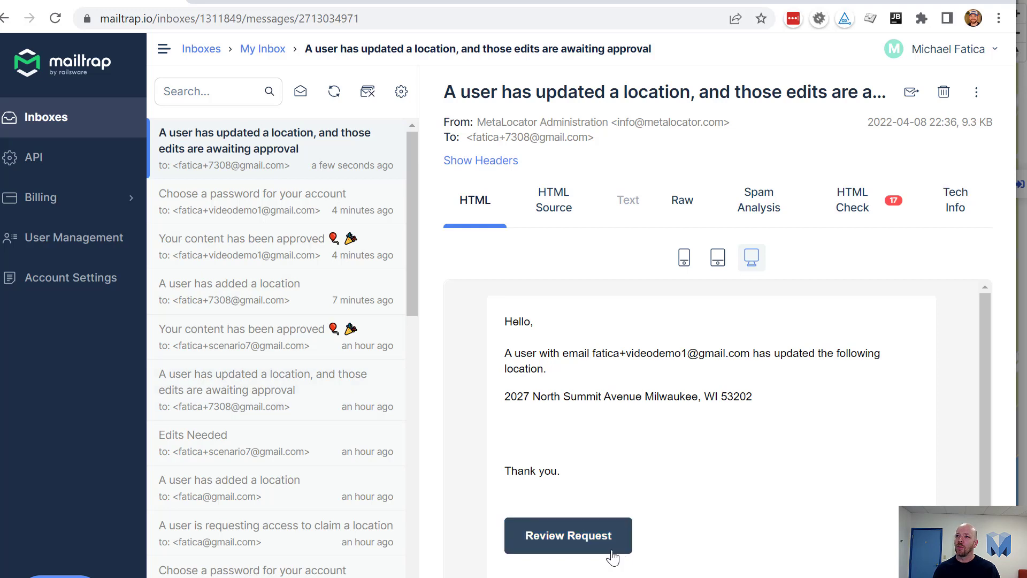
right_click(566, 534)
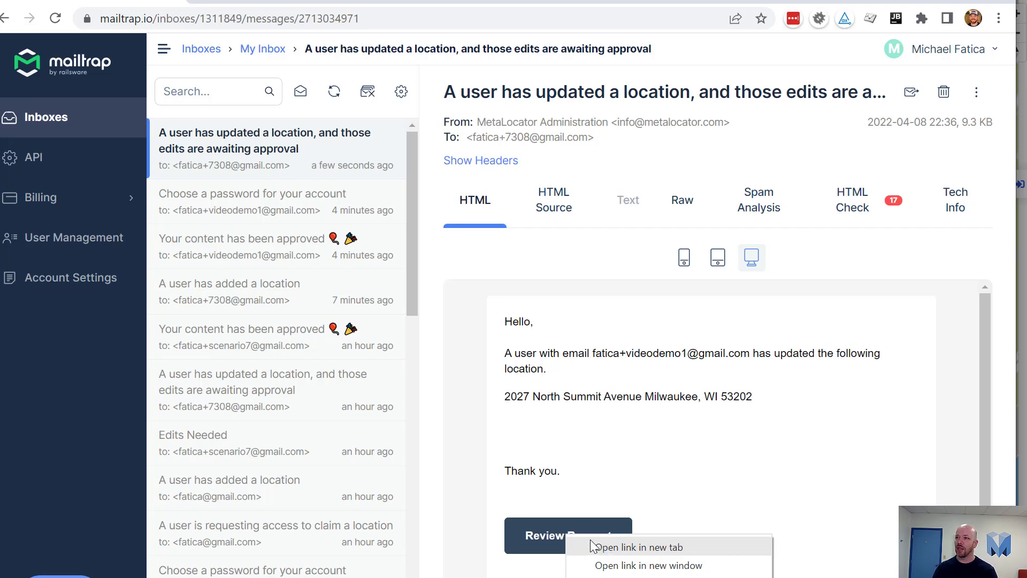
click(621, 546)
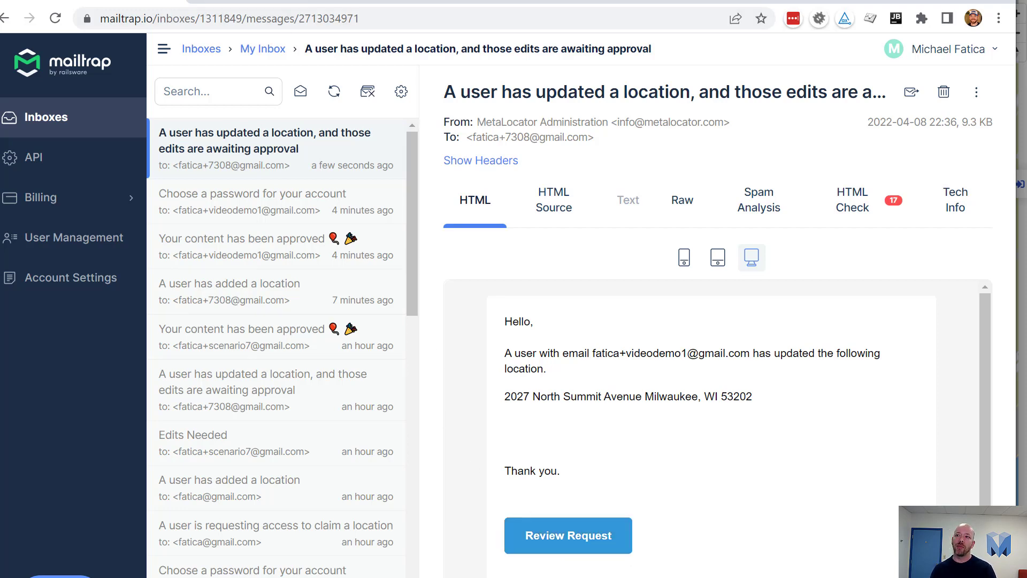
click(315, 1)
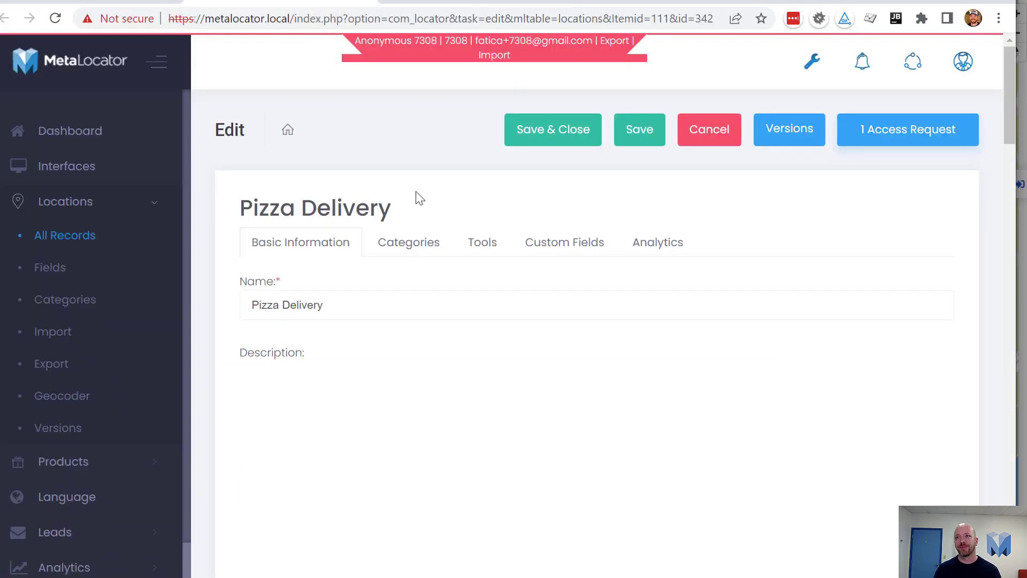
View revision 59, inspect its changed name, phone and longitude, then go back to the versions list
scroll(508, 274, down, 2)
scroll(518, 295, up, 1)
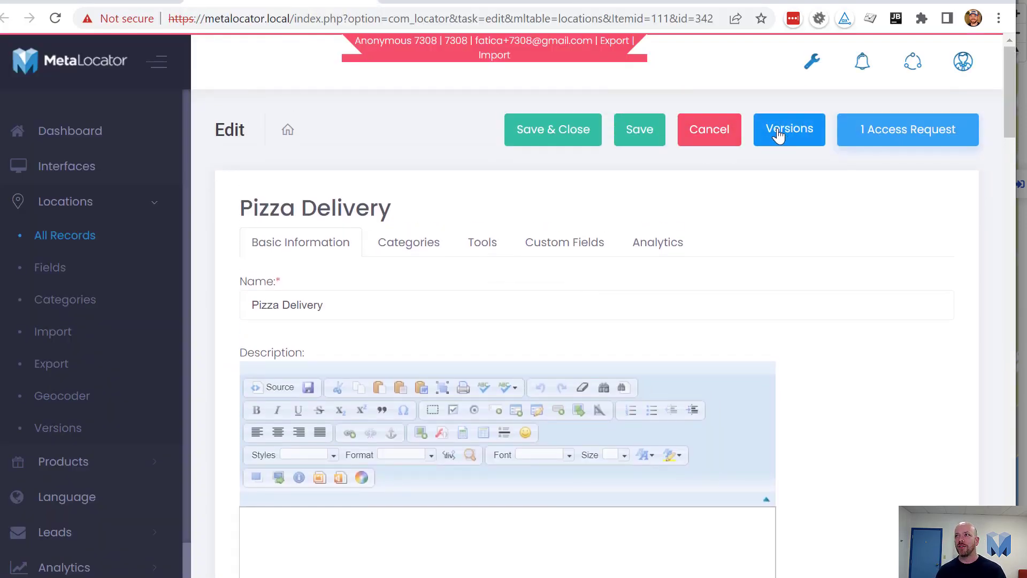
click(783, 134)
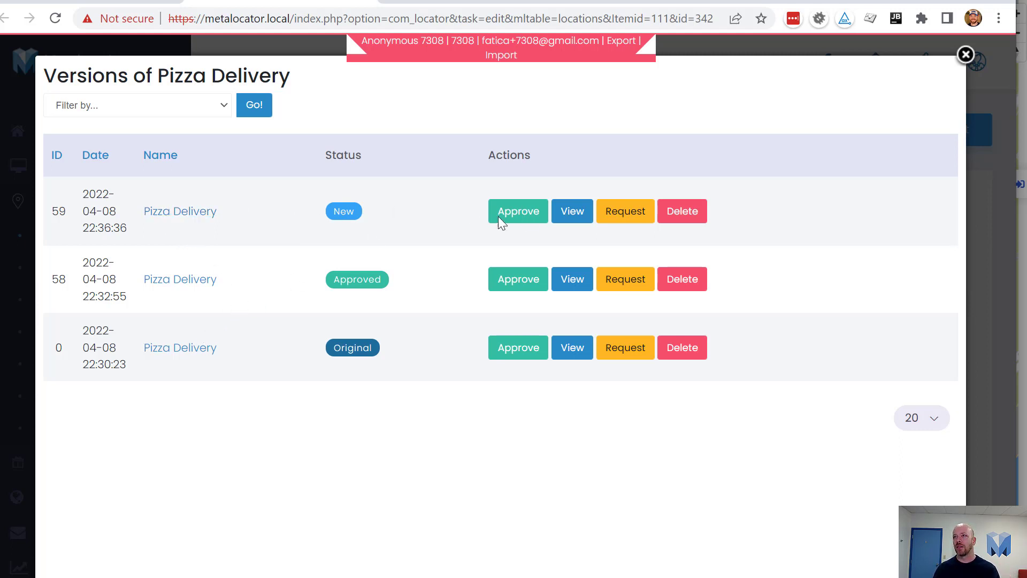
click(566, 217)
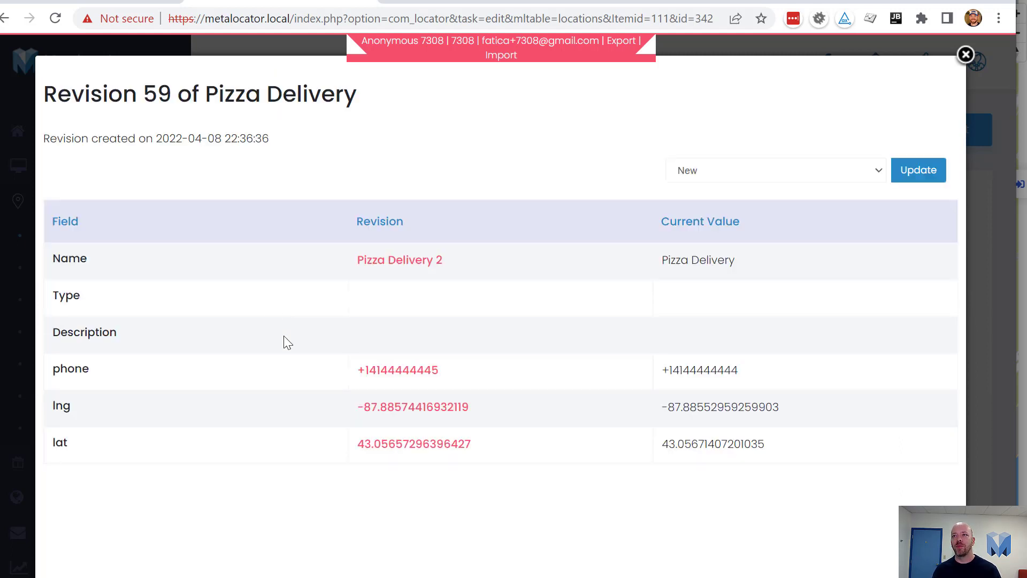
drag(388, 260, 467, 255)
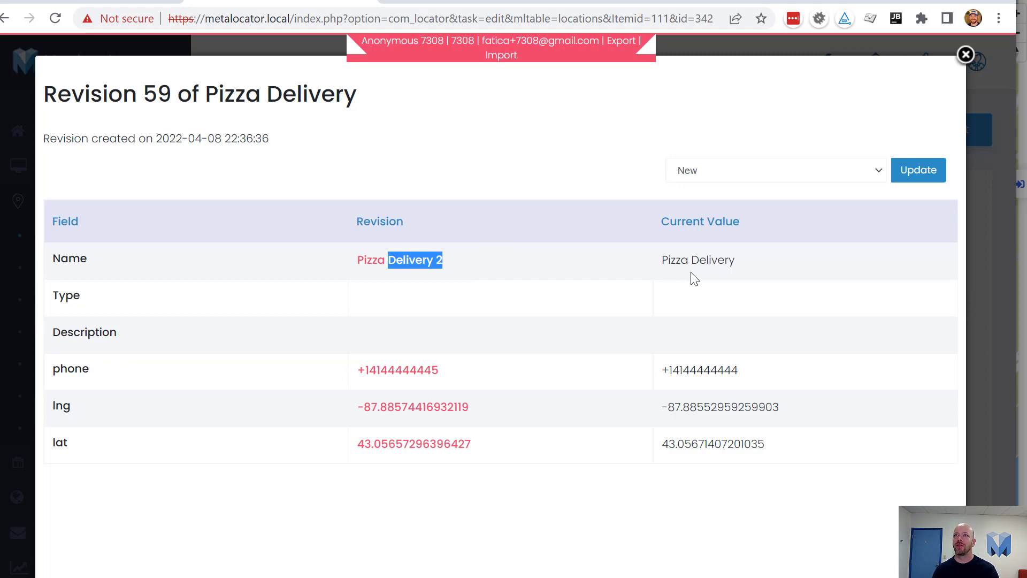
click(589, 296)
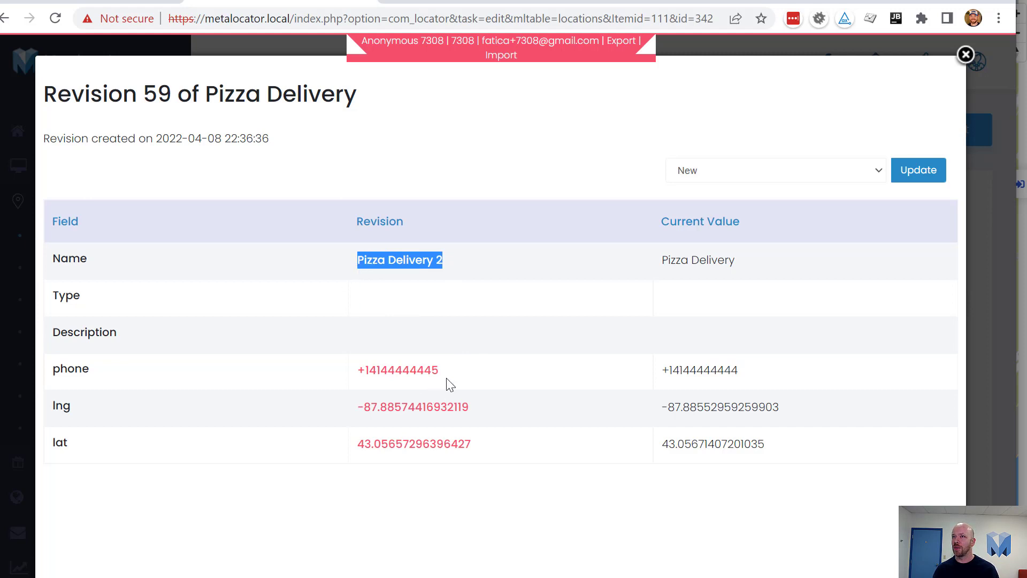
drag(440, 370, 380, 373)
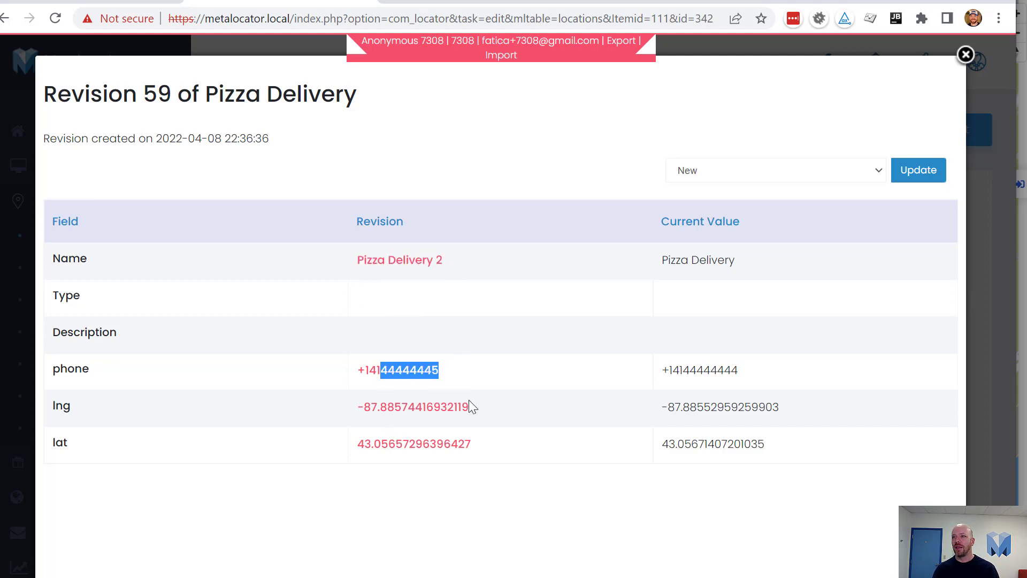
drag(448, 406, 395, 405)
click(395, 405)
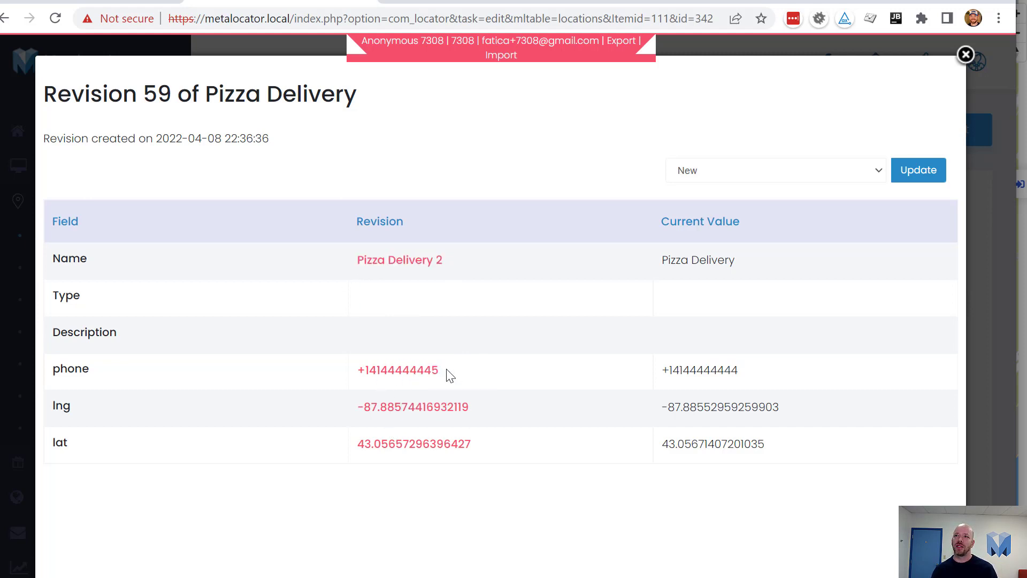
key(alt+Left)
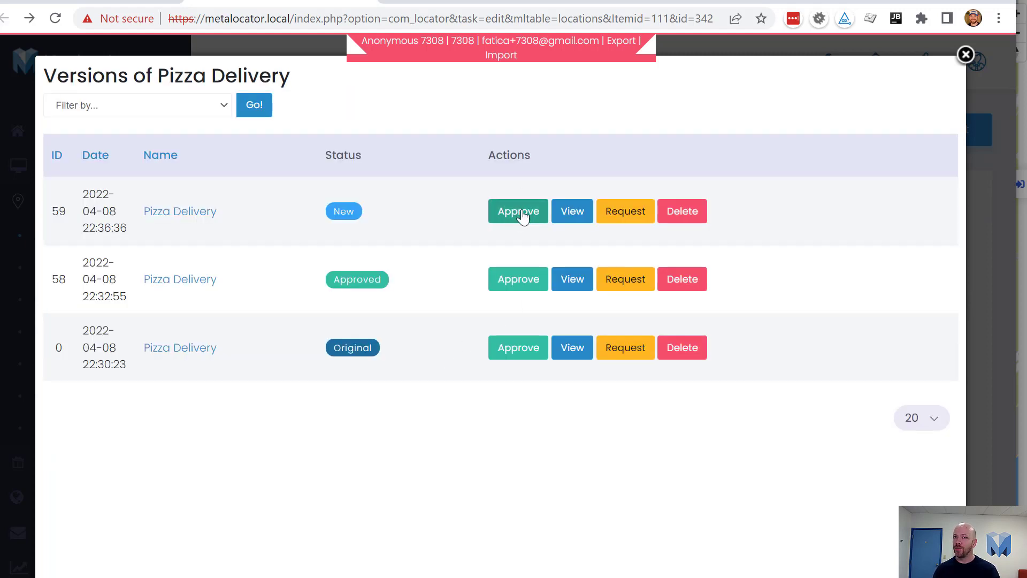
Approve version 59 with Notify User checked, then check that the title reads Pizza Delivery 2
click(523, 215)
click(472, 406)
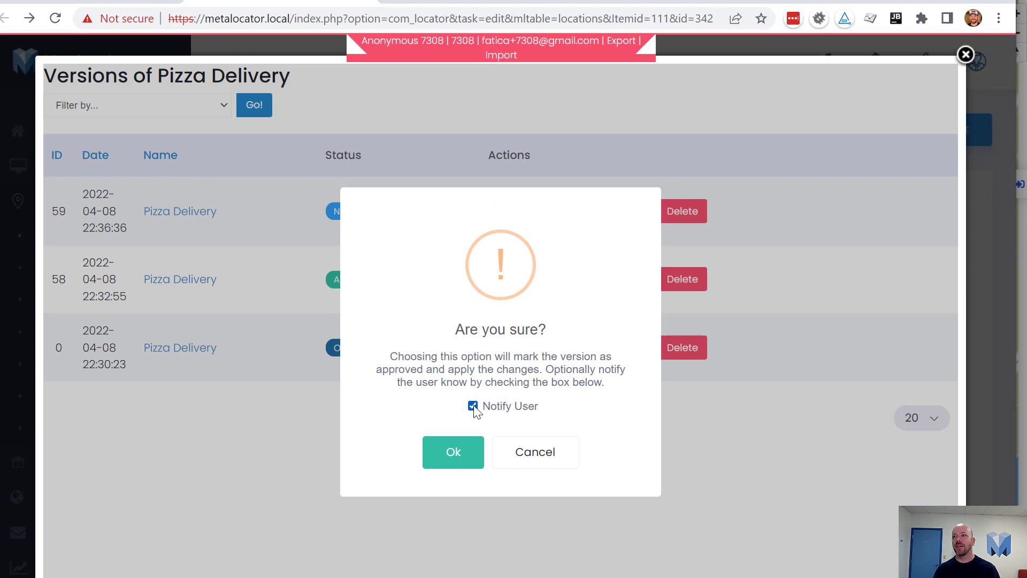
click(456, 452)
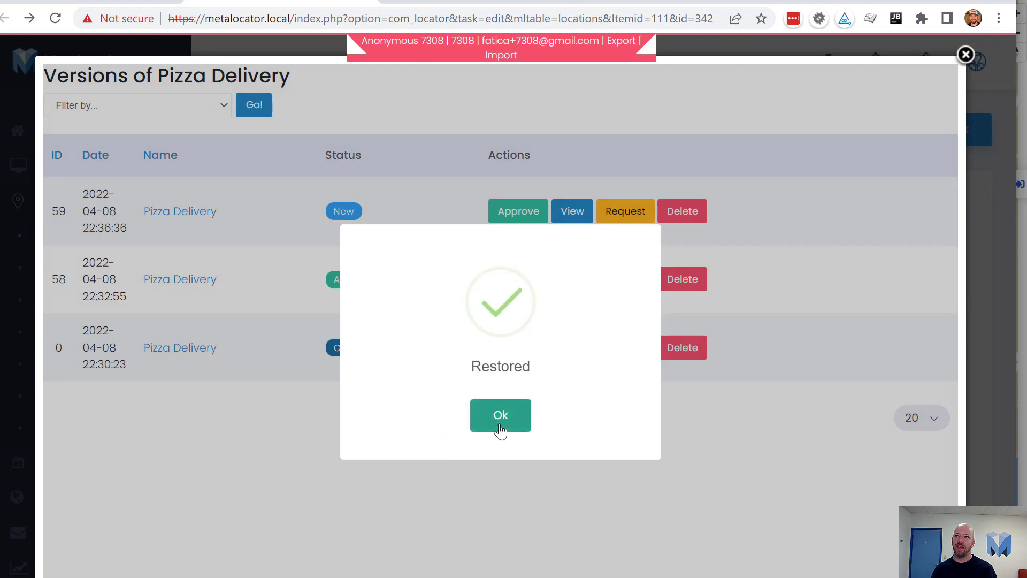
click(500, 430)
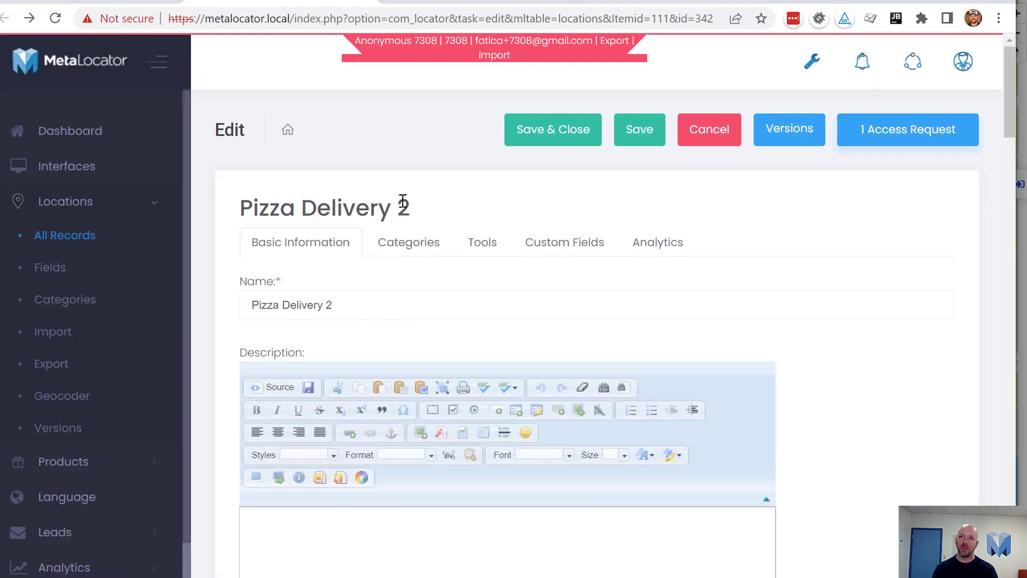
drag(403, 200, 252, 207)
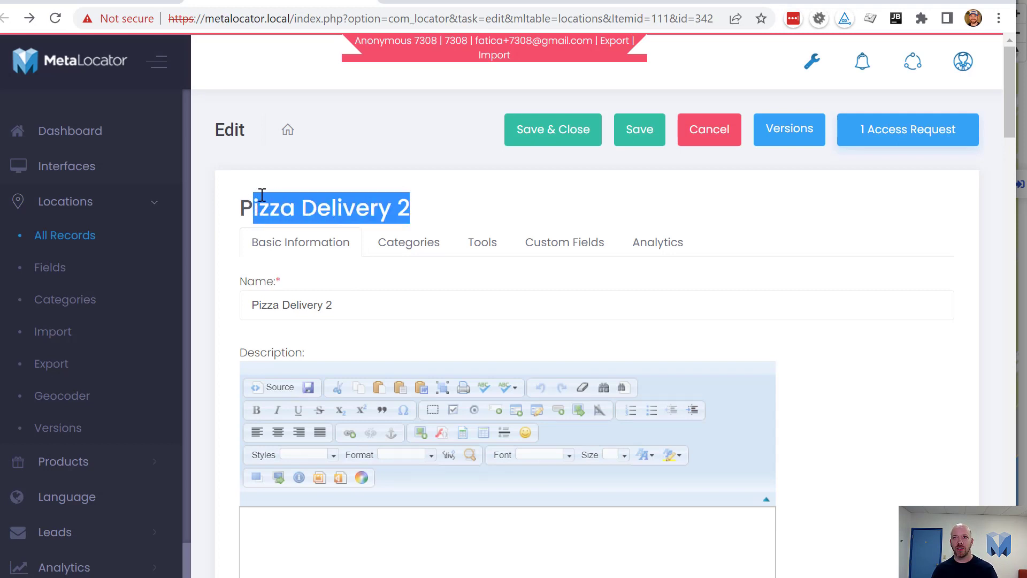
click(261, 195)
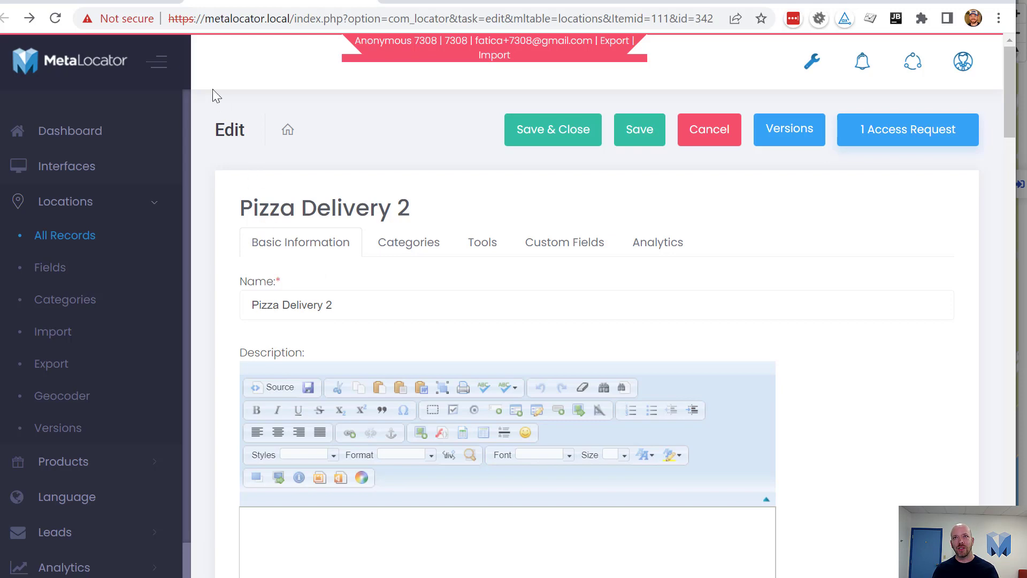
Open the newest 'Your content has been approved' email in the Mailtrap inbox
click(111, 3)
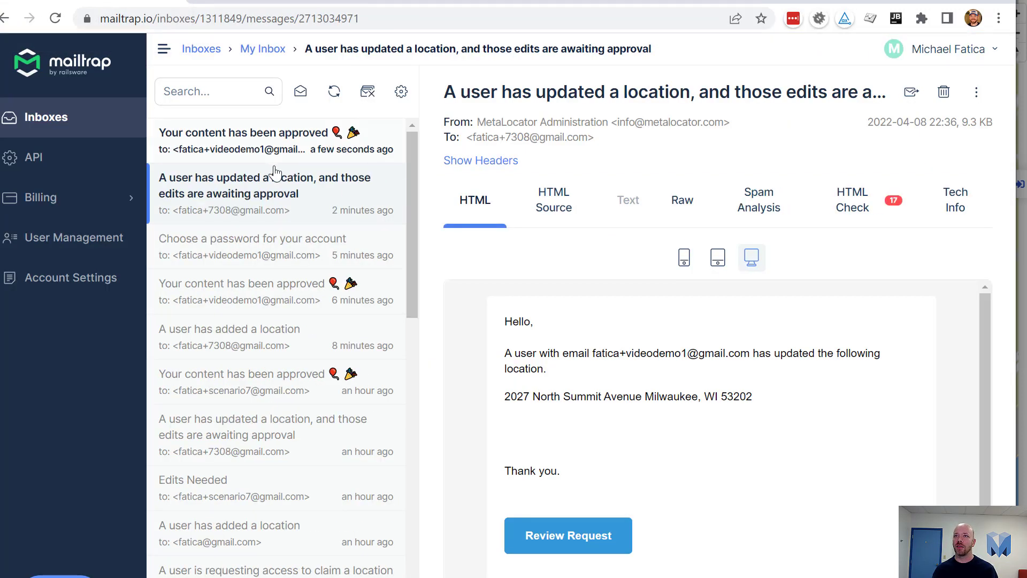
click(273, 143)
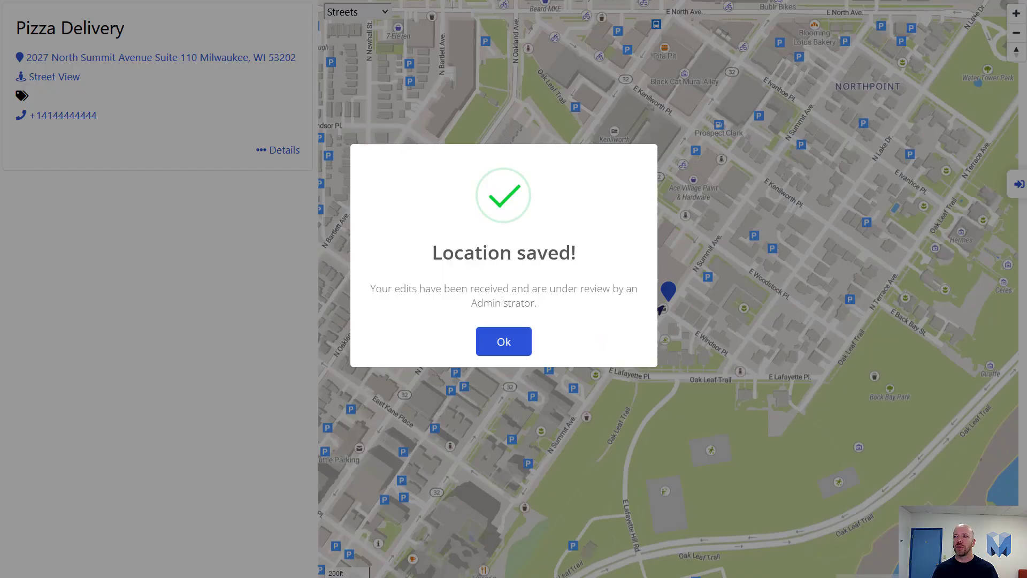
click(517, 348)
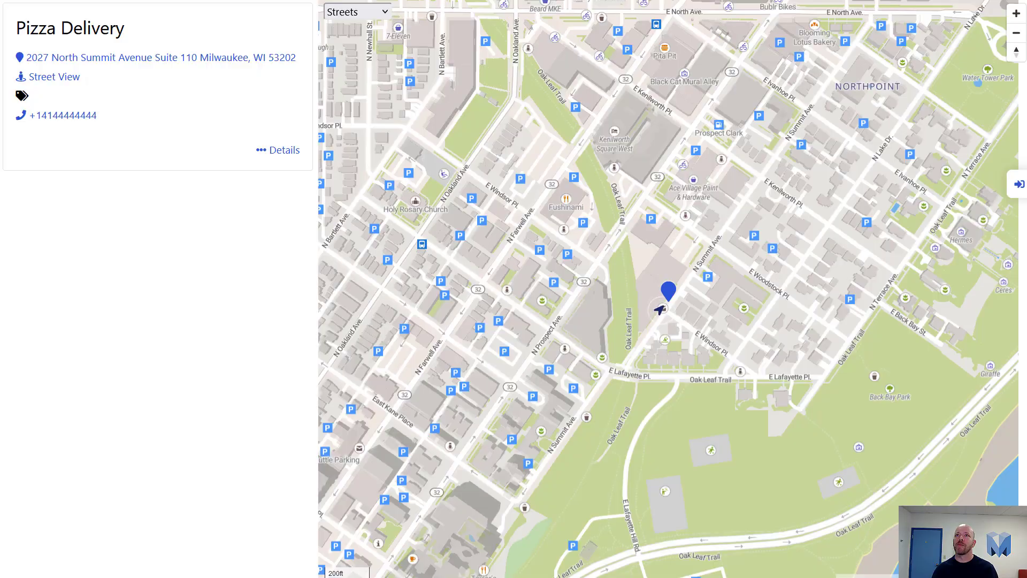
Load the pasted location page and misspell the name by changing its ending to 'rry'
key(ctrl+l)
text(https://different.domain/ops/tests/basictest.html?ml___ml_trigger_login_form=342&ml___task=search_zip&ml___id=342)
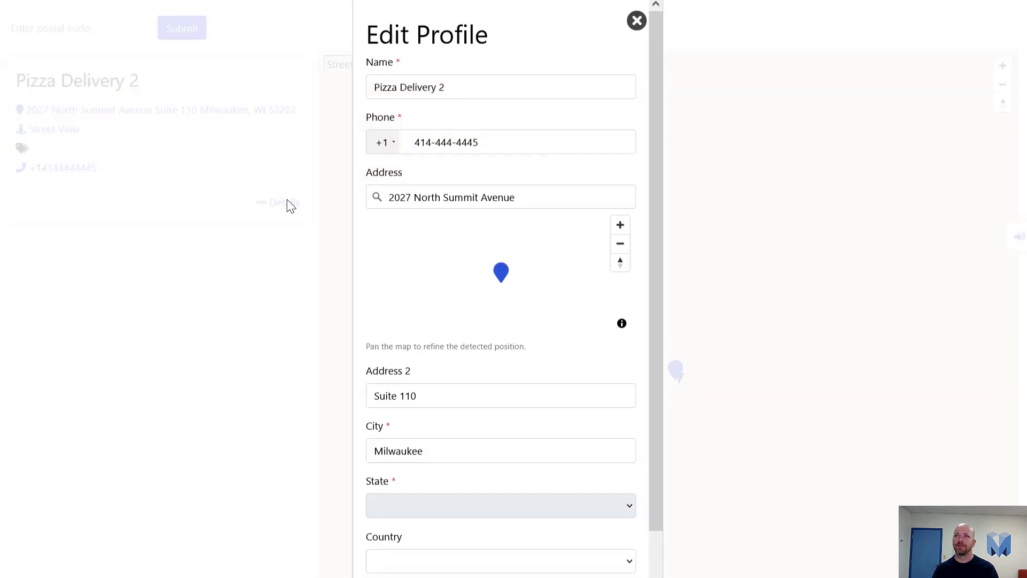
click(438, 93)
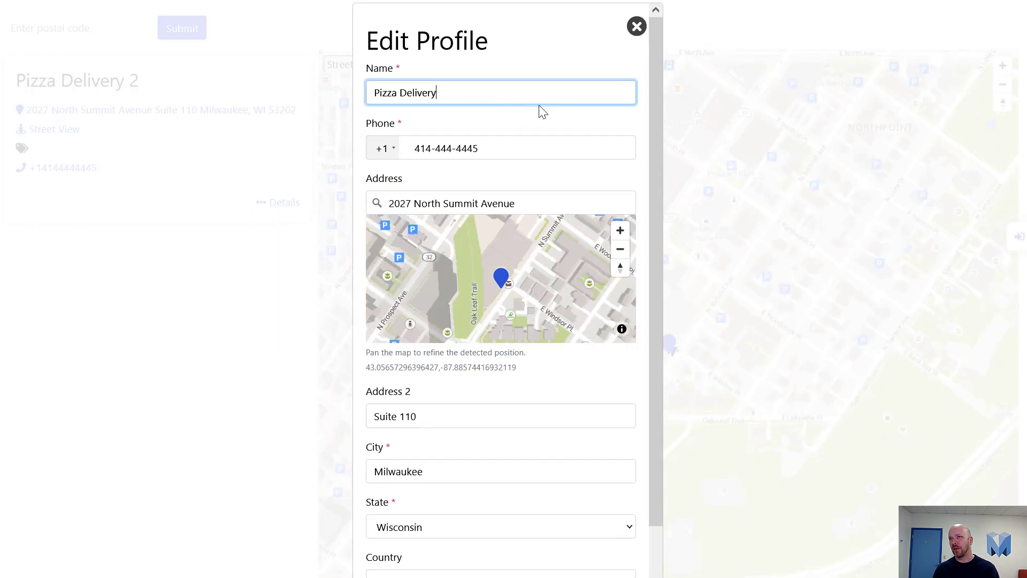
key(BackSpace)
key(BackSpace)
text(rry)
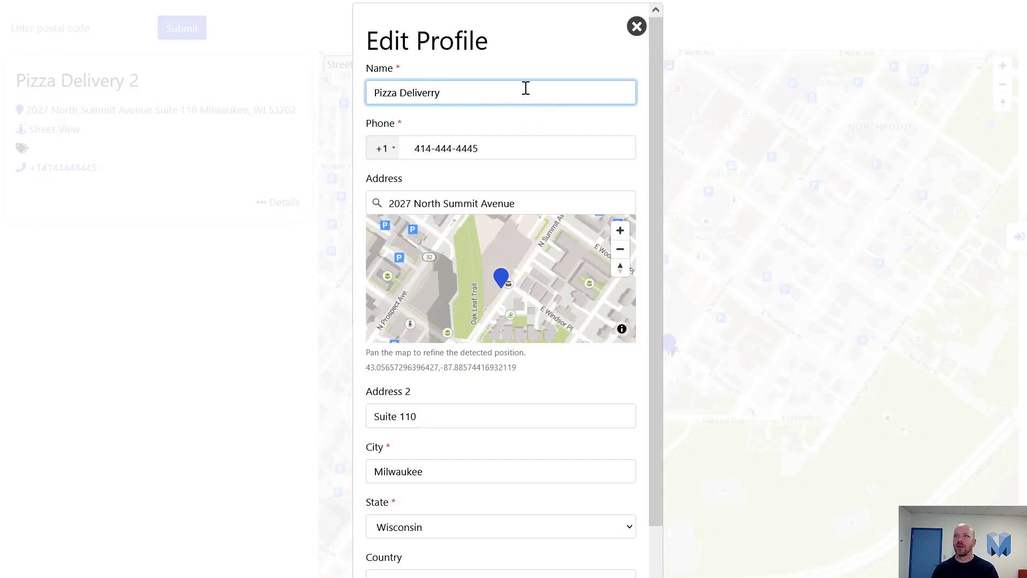
click(531, 121)
Submit the misspelled edit, then open its review page from the new notification email
scroll(427, 397, down, 3)
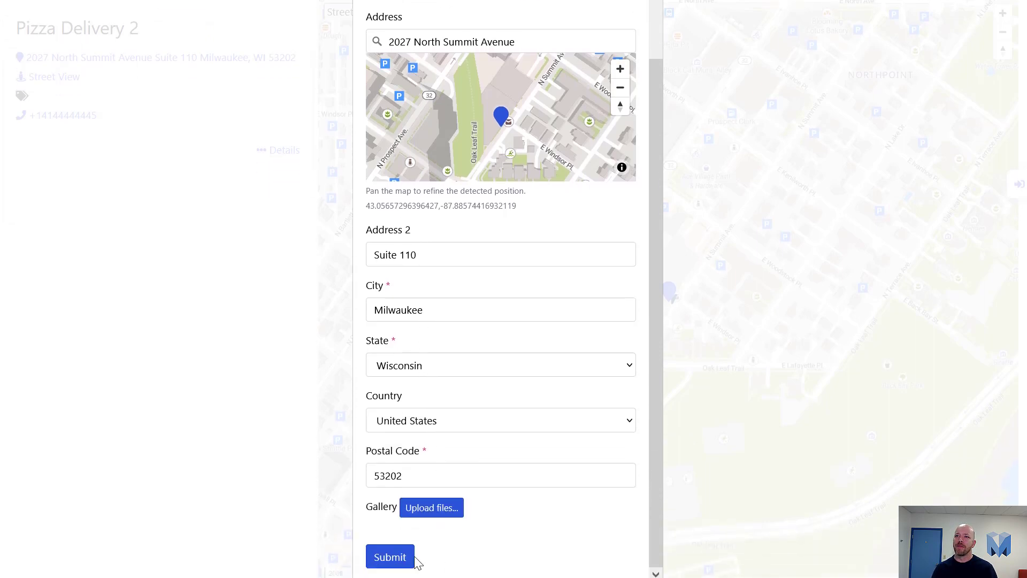
click(404, 558)
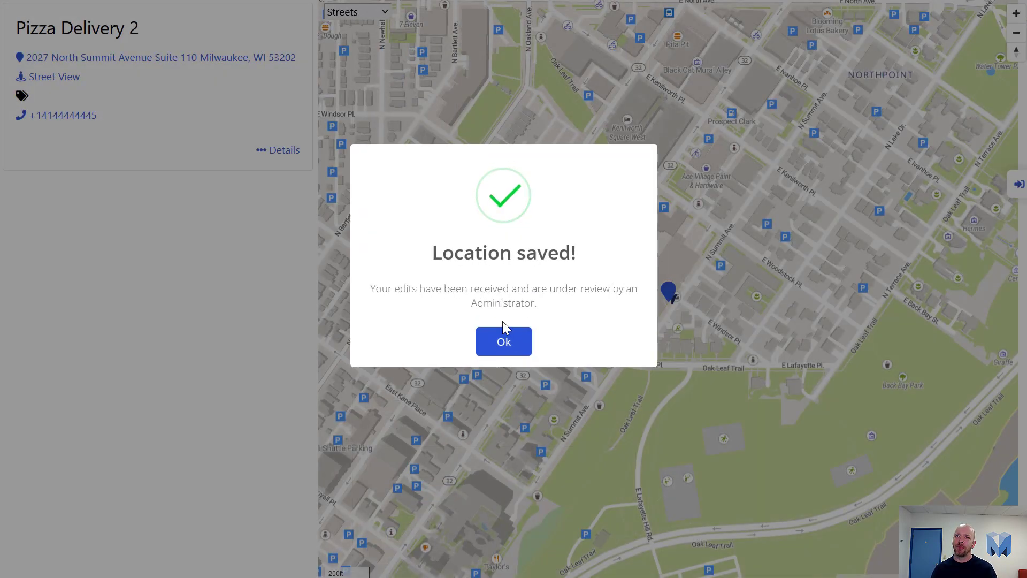
click(504, 342)
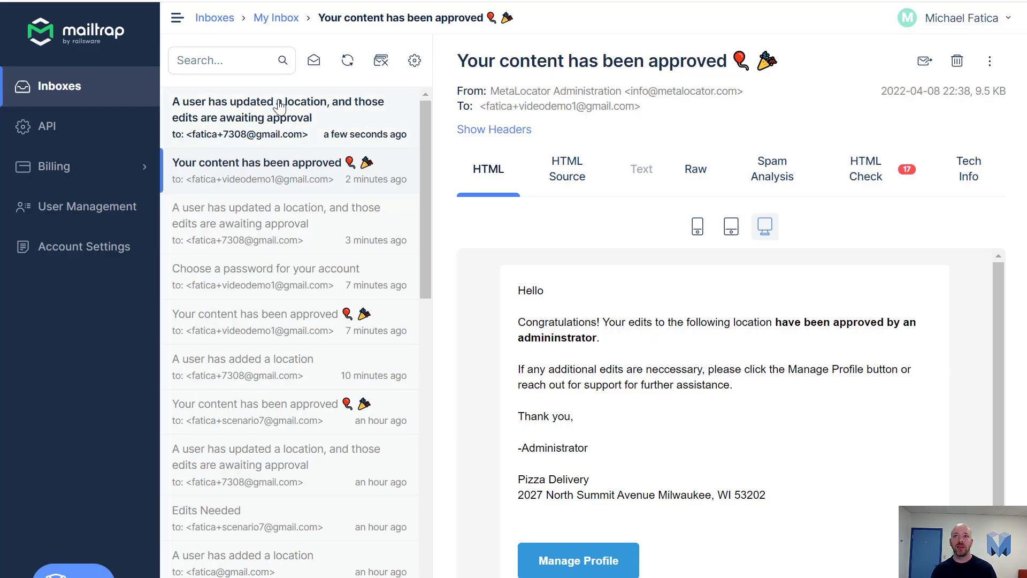
click(276, 113)
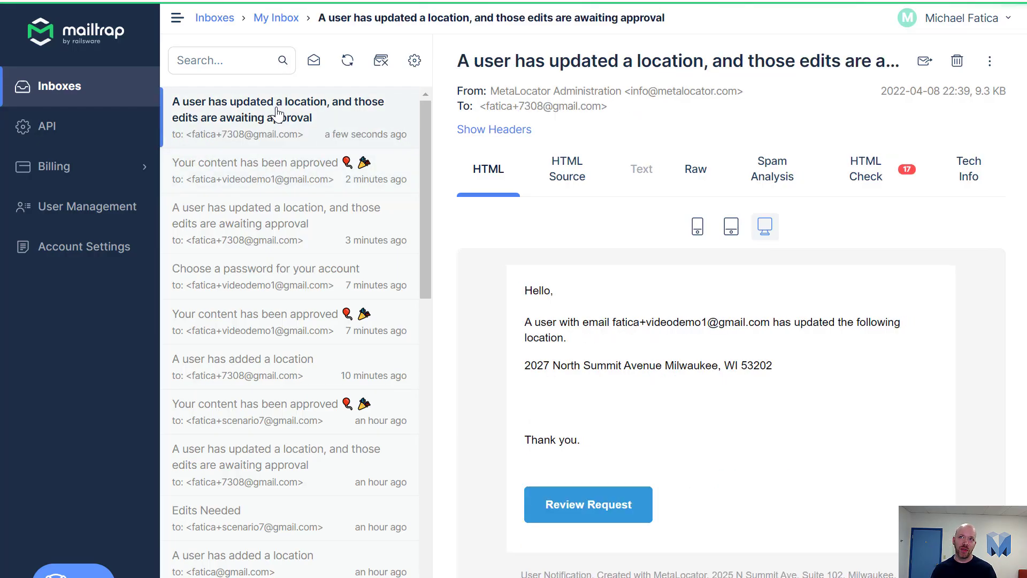
click(597, 510)
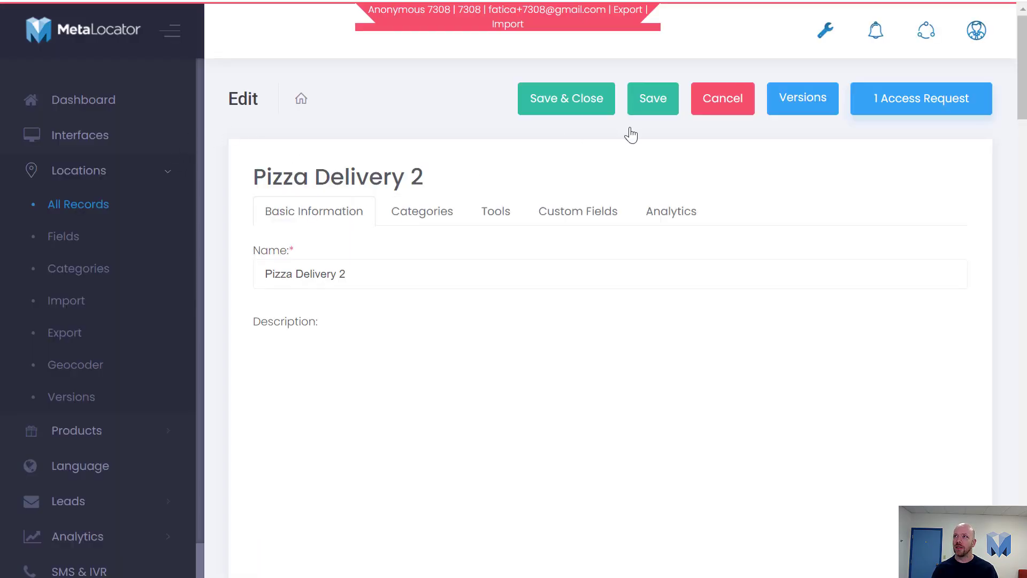
View revision 60 in the version history to inspect the misspelled name
click(815, 105)
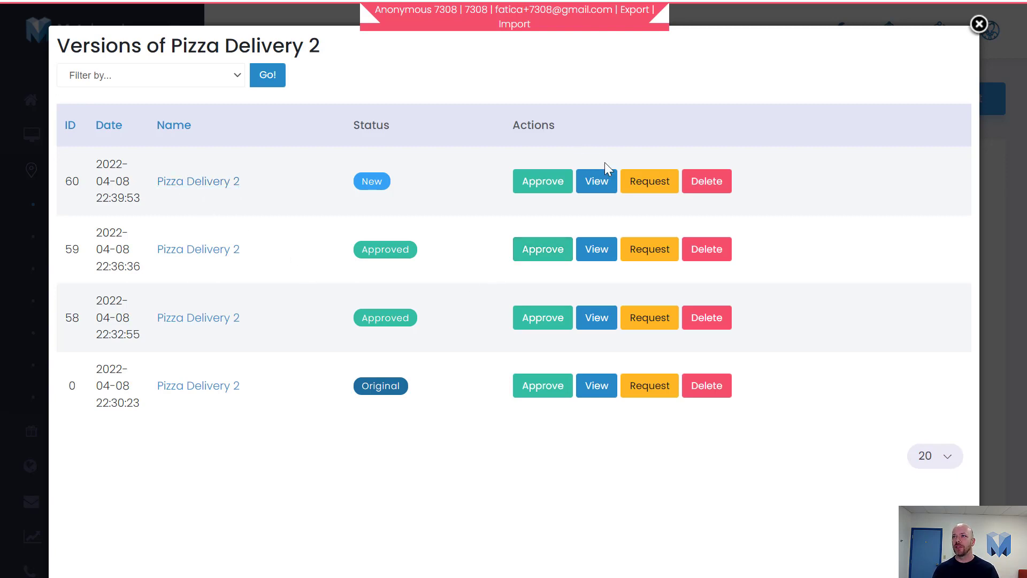
click(588, 183)
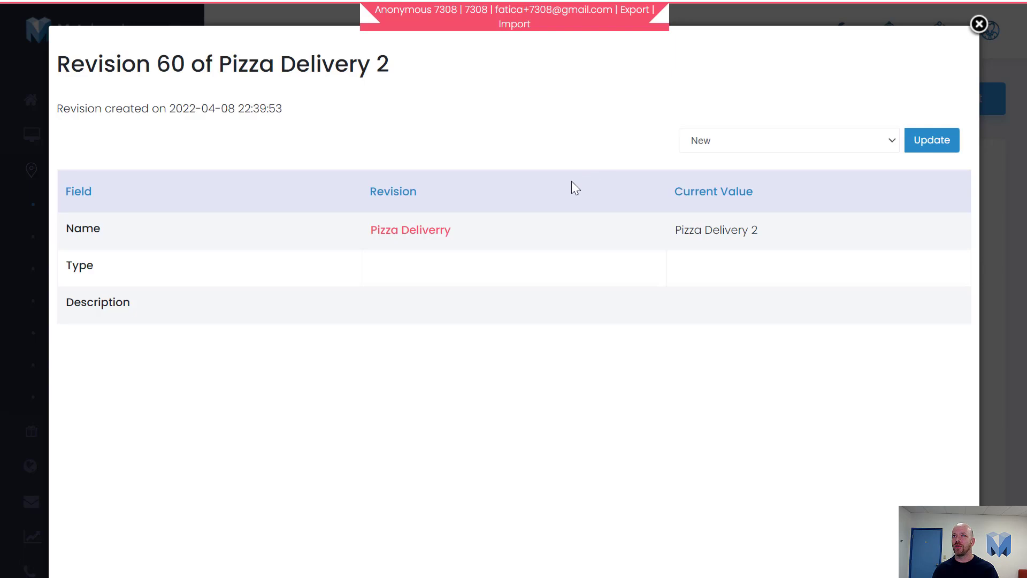
drag(499, 248, 377, 247)
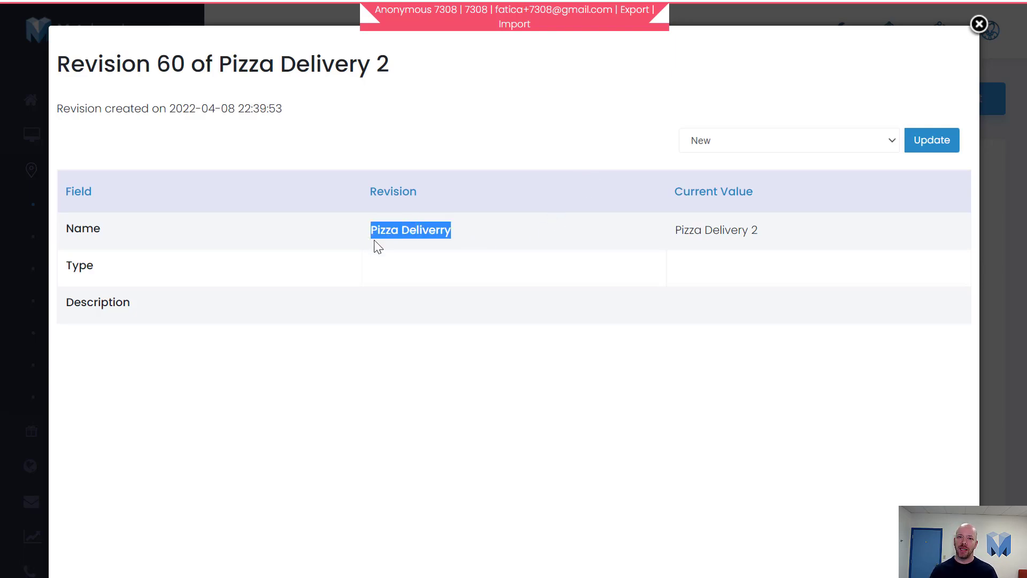
click(370, 254)
key(alt+Left)
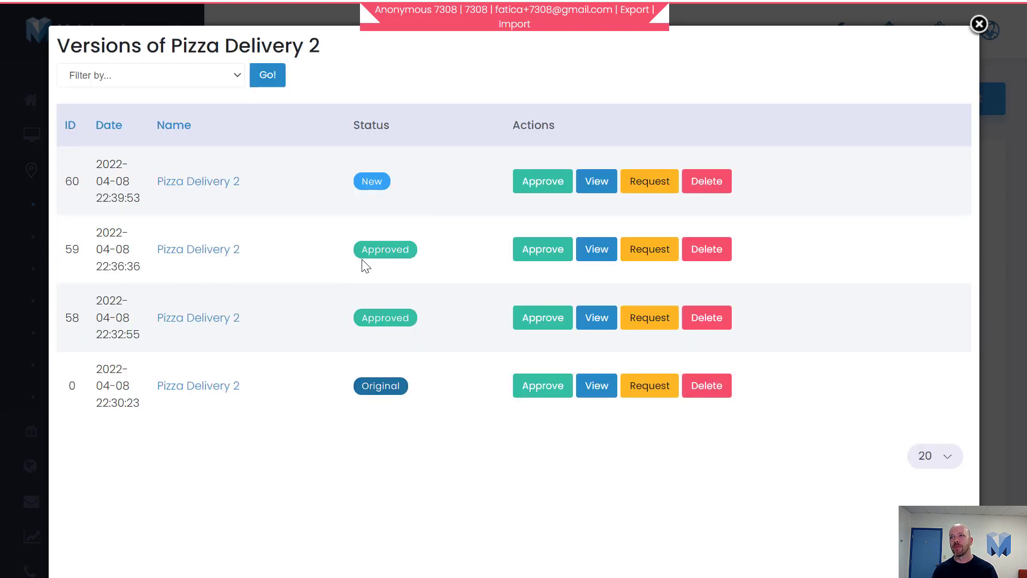
Reject revision 60 with the change request 'You misspelled delivery!'
click(658, 184)
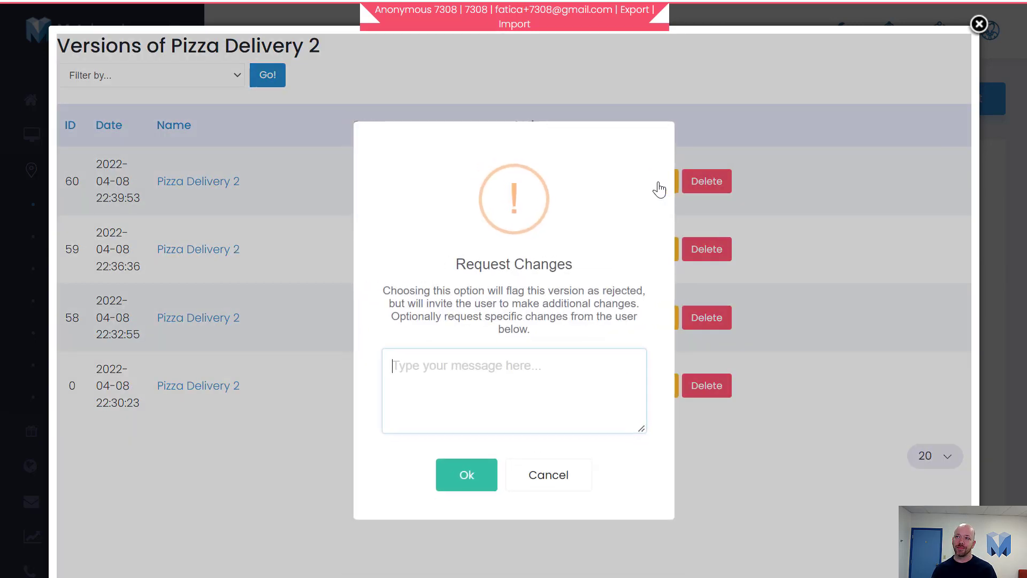
text(Y)
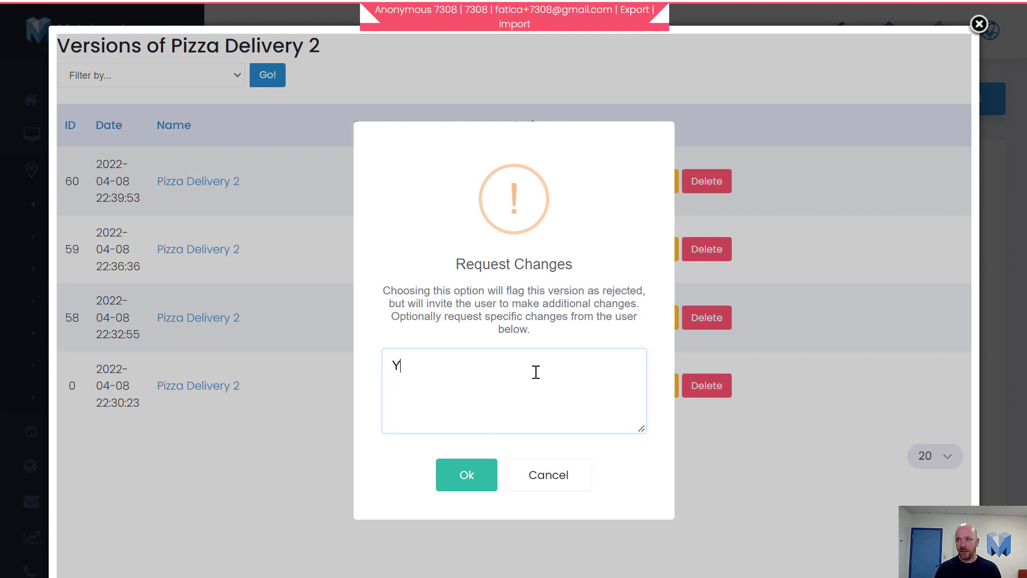
text(ou)
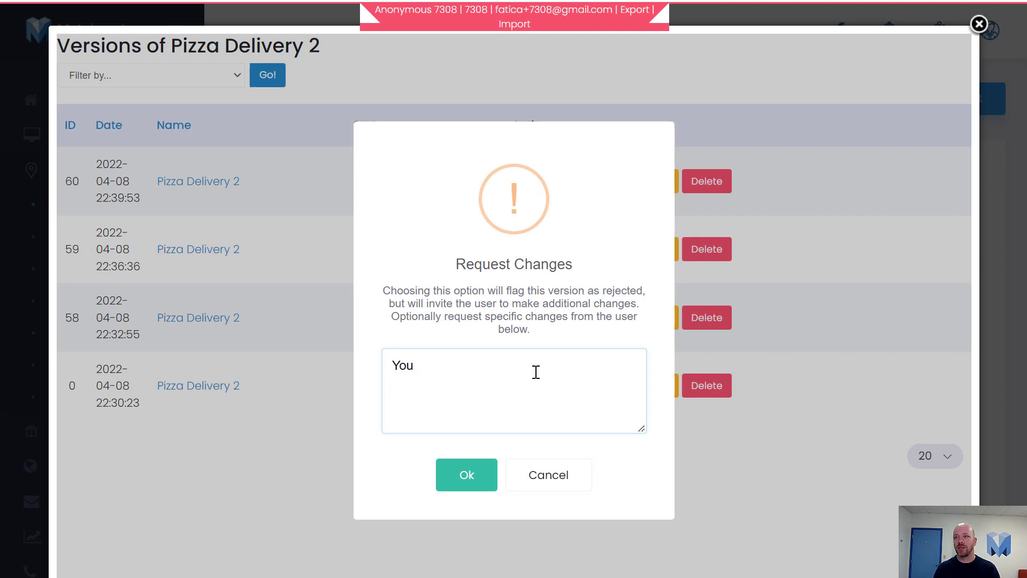
text( misspe)
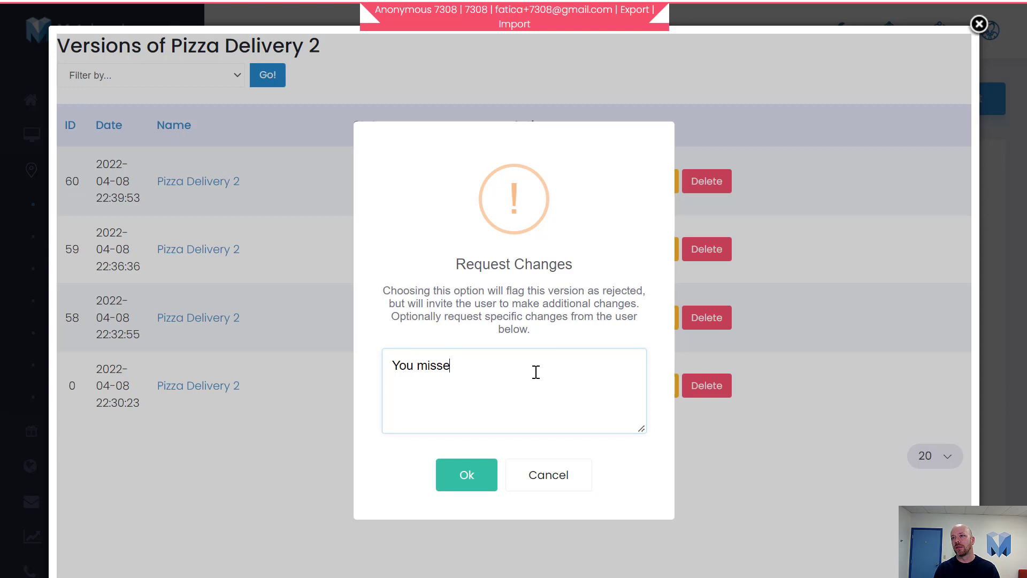
key(BackSpace)
text(pelled delivery)
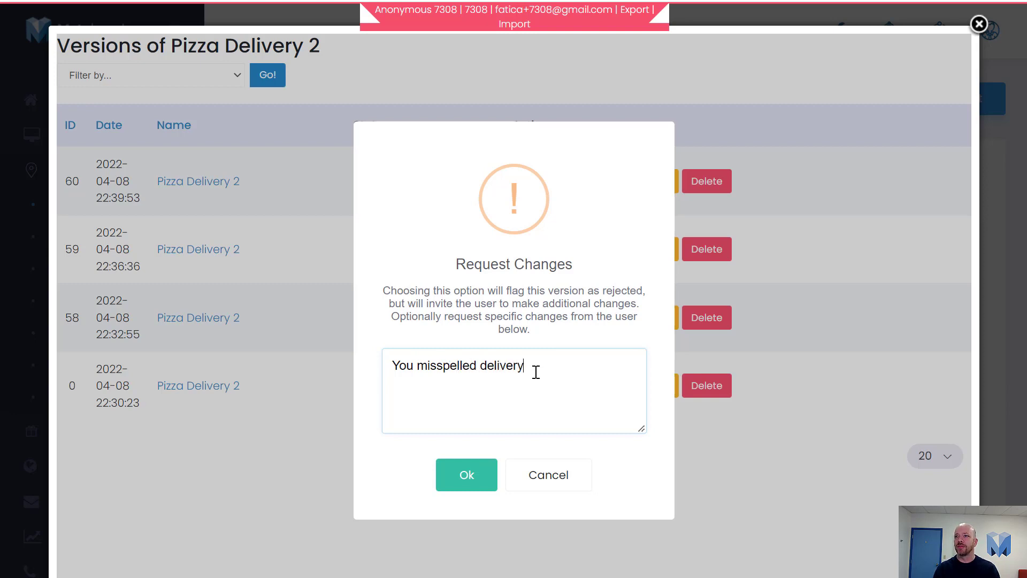
text(!)
click(450, 476)
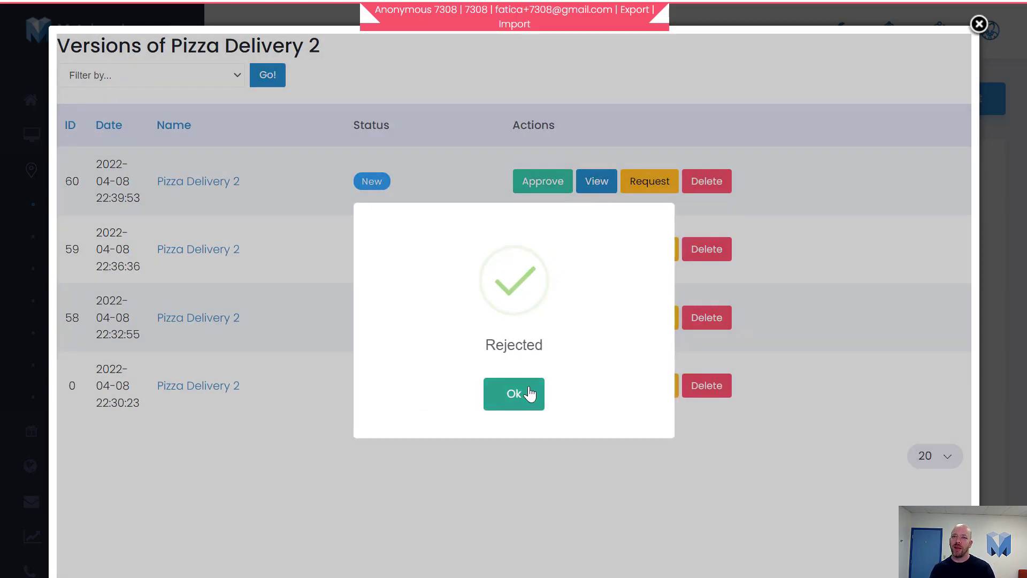
click(528, 393)
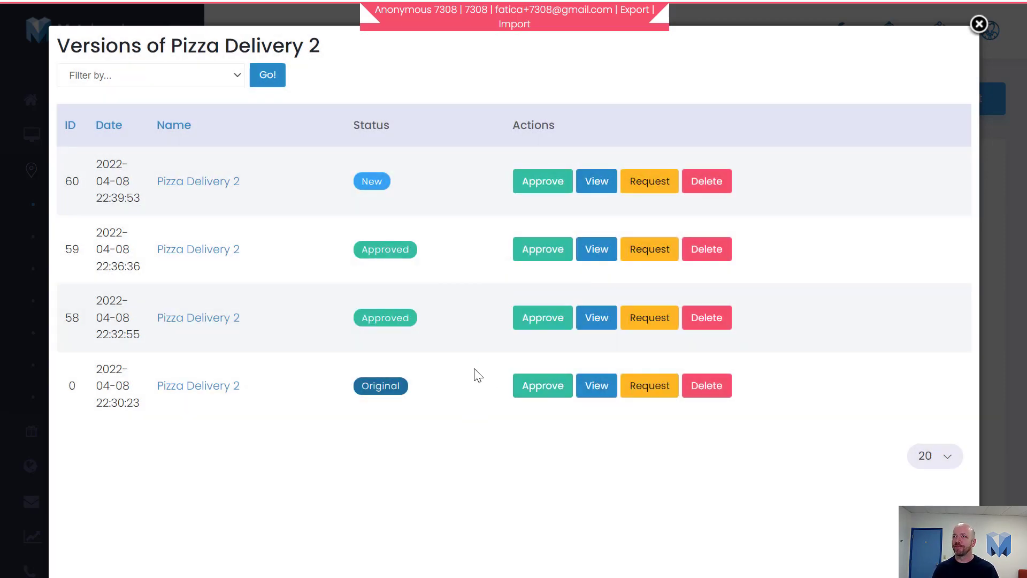
click(28, 12)
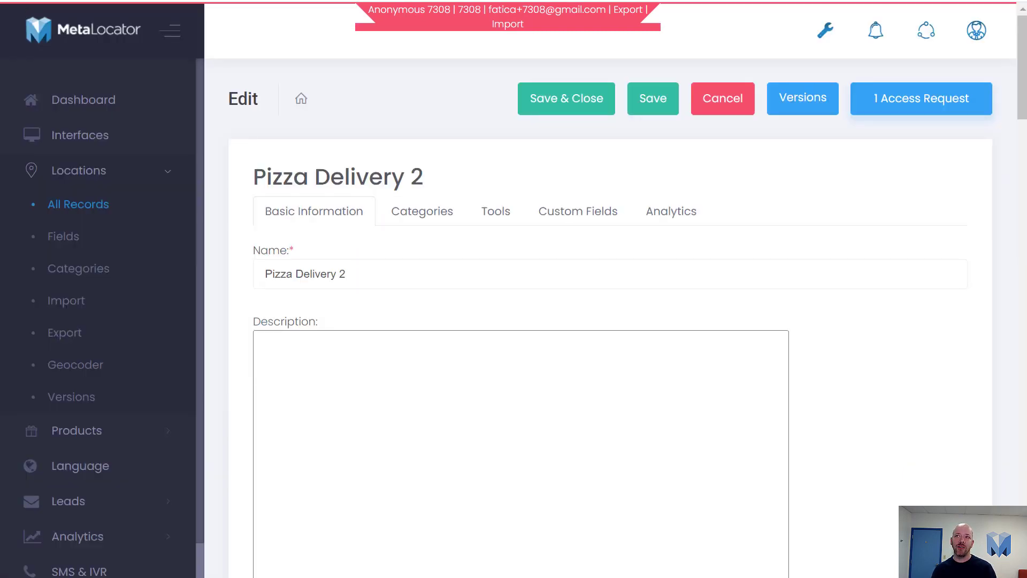
Read the Edits Needed email in Mailtrap and follow its Manage Profile link to Pizza Delivery 2
key(ctrl+Tab)
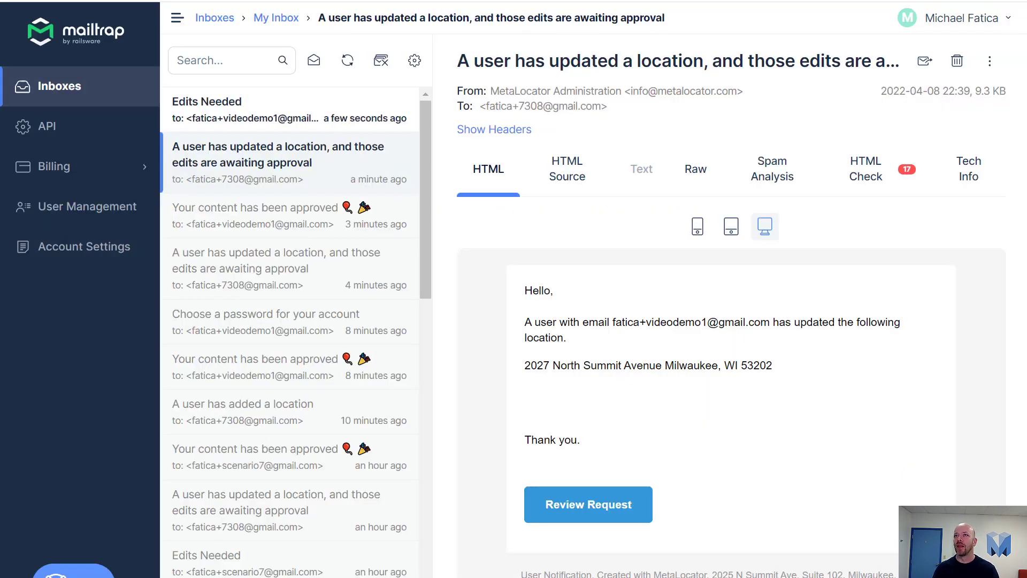
click(239, 127)
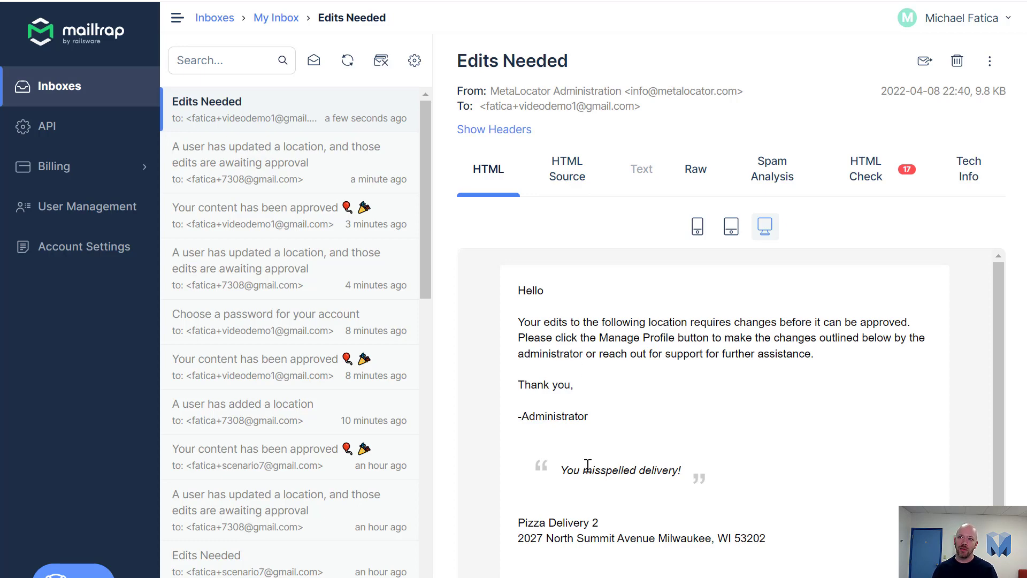
drag(580, 469, 689, 476)
click(689, 476)
scroll(635, 484, down, 2)
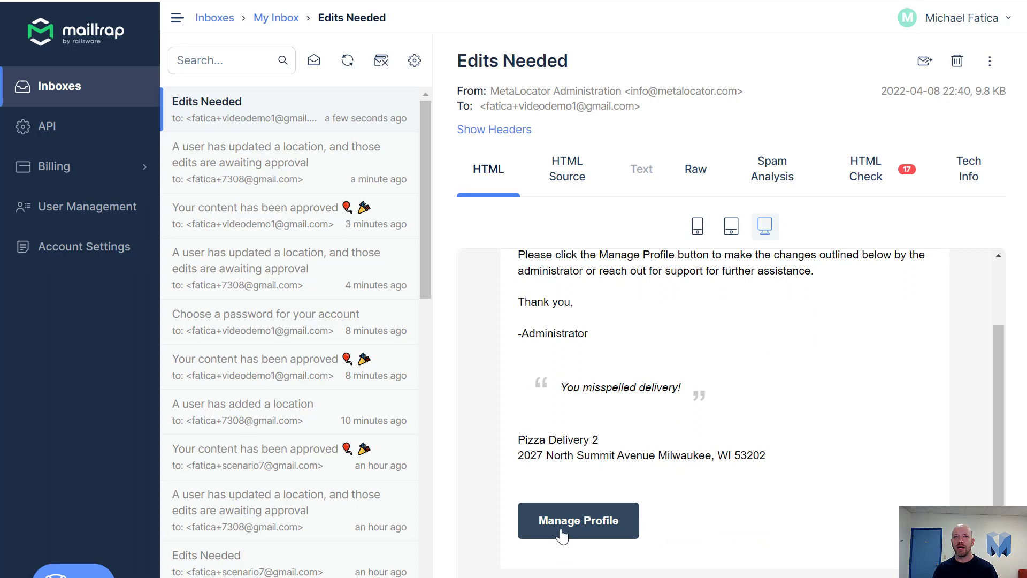
right_click(575, 517)
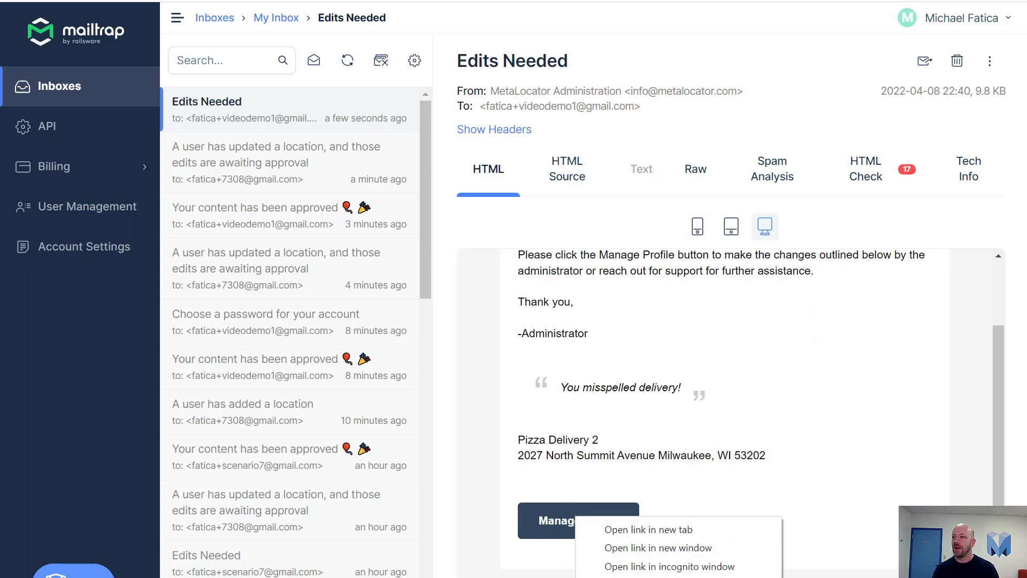
click(464, 339)
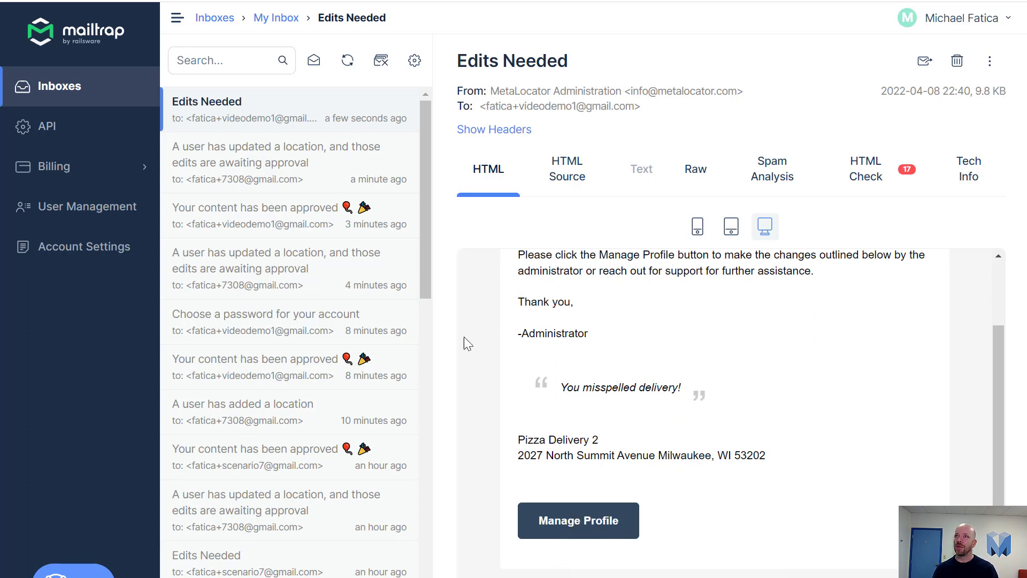
click(578, 521)
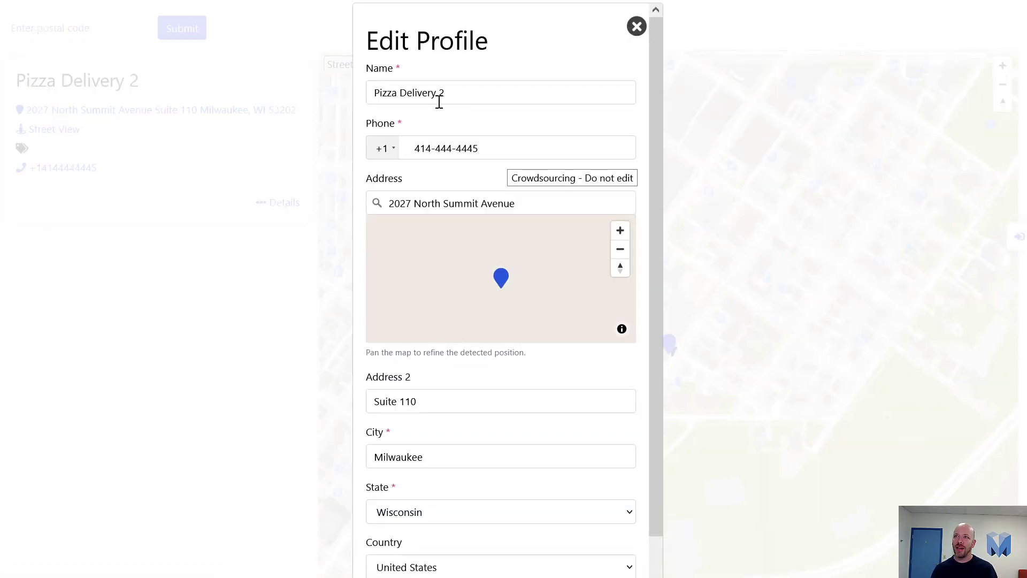
Submit the name corrected to 'Pizza Delivery', then open its review from the new update email
click(497, 97)
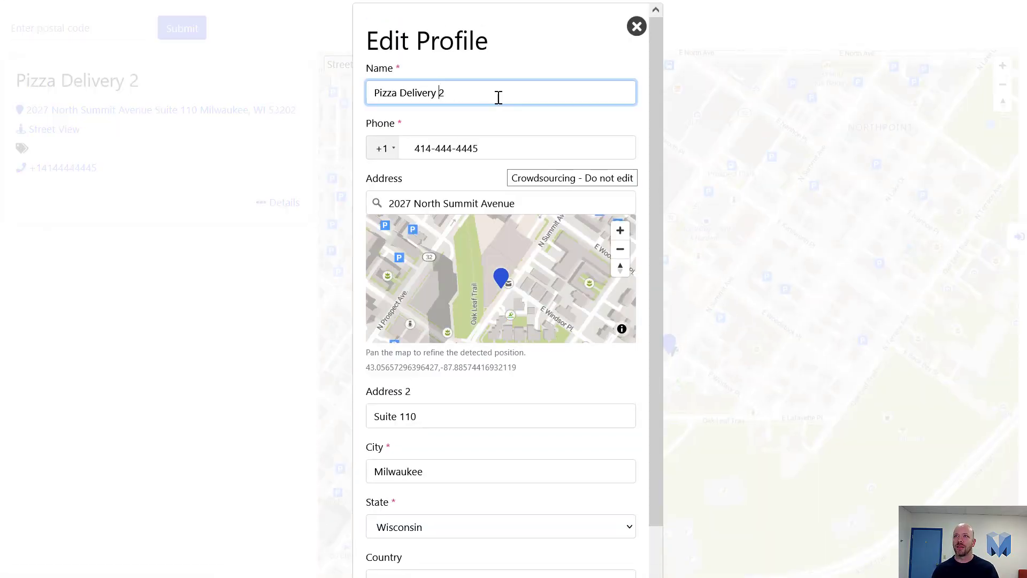
scroll(522, 291, down, 3)
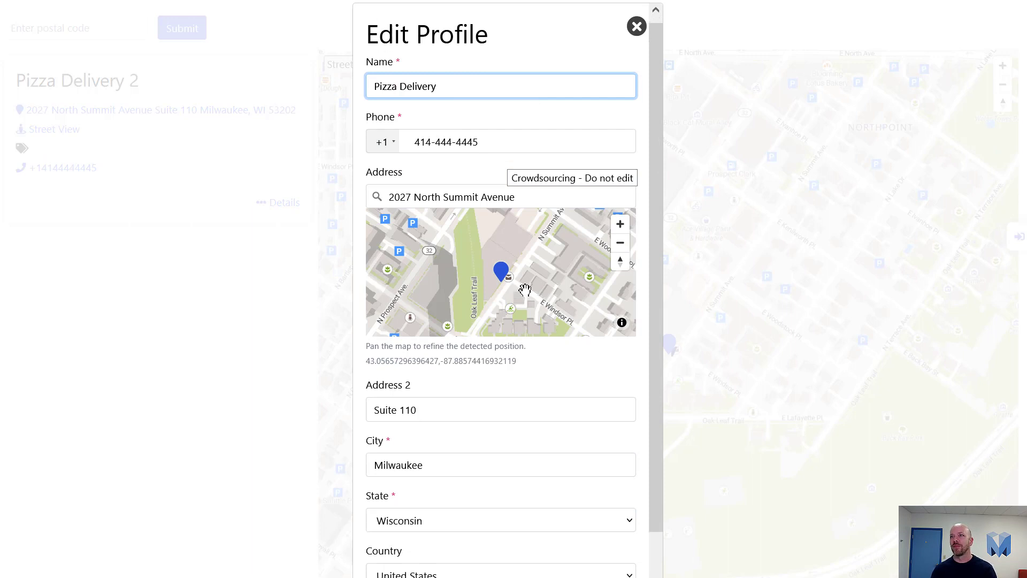
scroll(431, 514, down, 1)
click(394, 556)
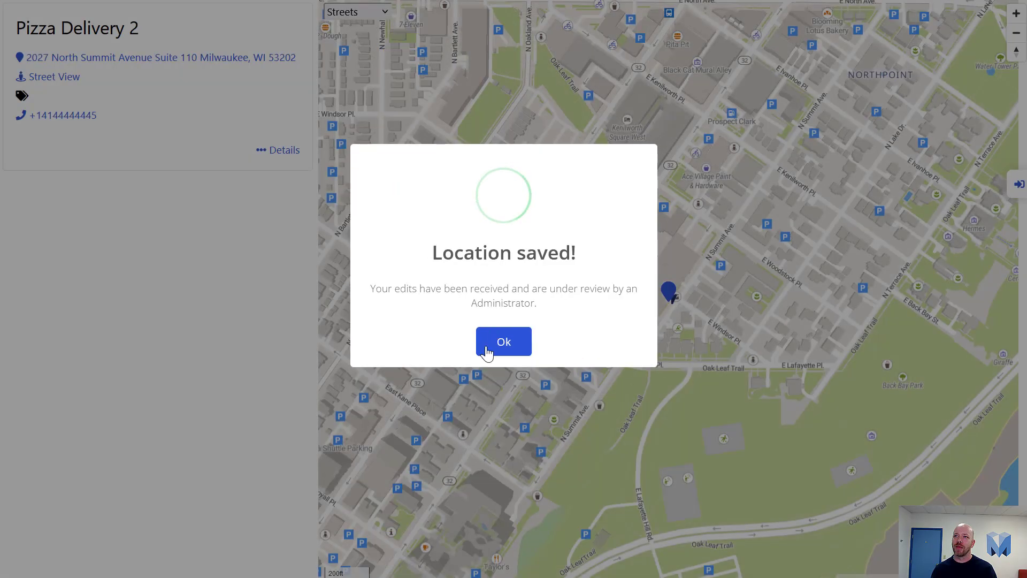
click(500, 345)
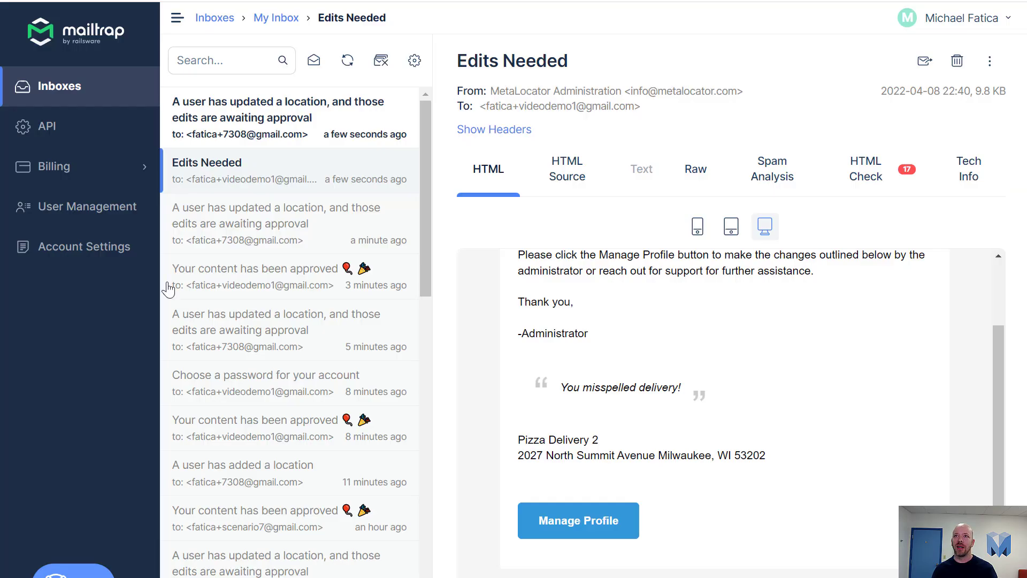
click(252, 141)
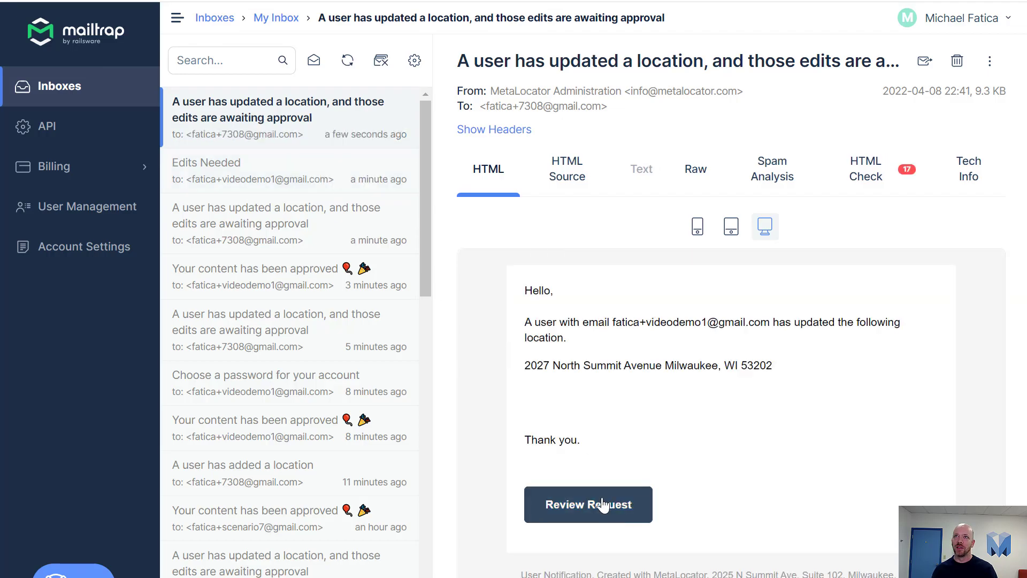
click(605, 503)
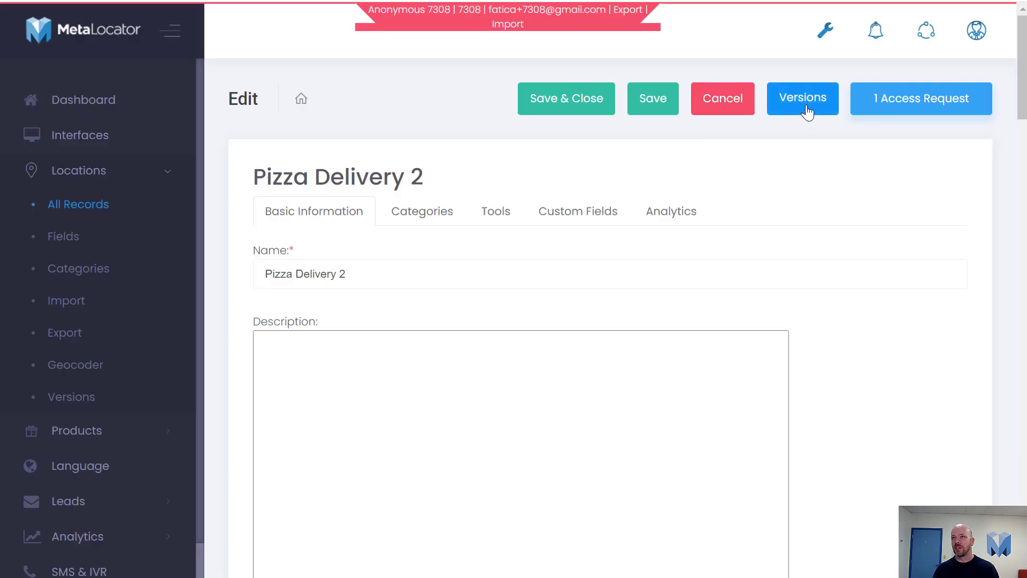
Approve revision 61 in the version history with Notify User ticked, and dismiss the Restored dialog
click(805, 104)
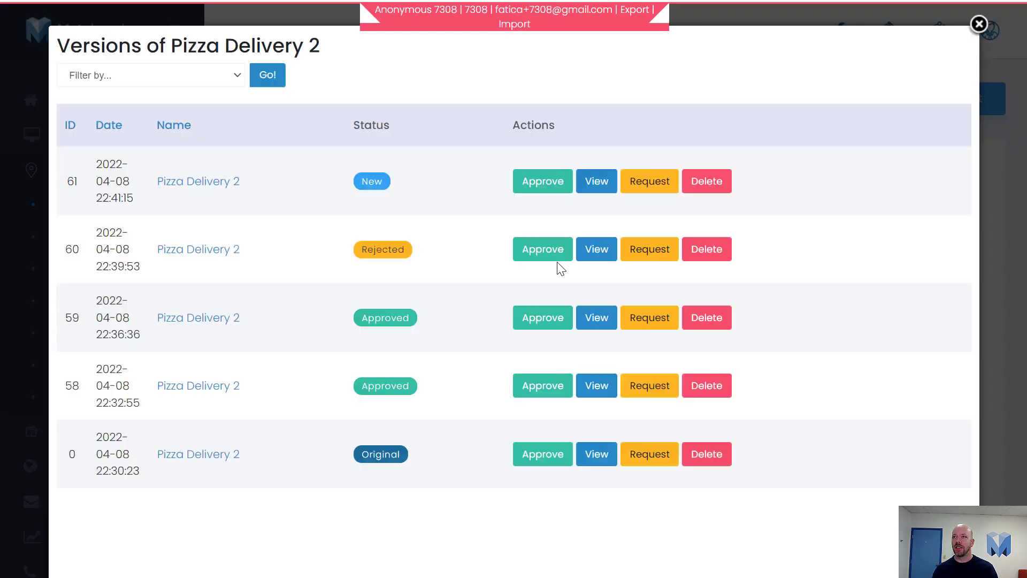
click(554, 190)
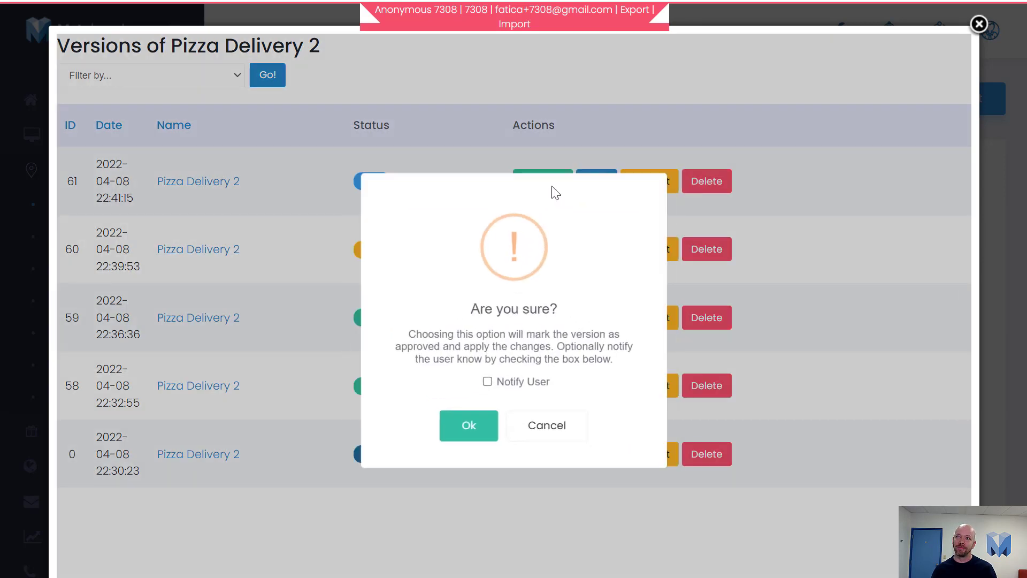
click(485, 385)
click(471, 428)
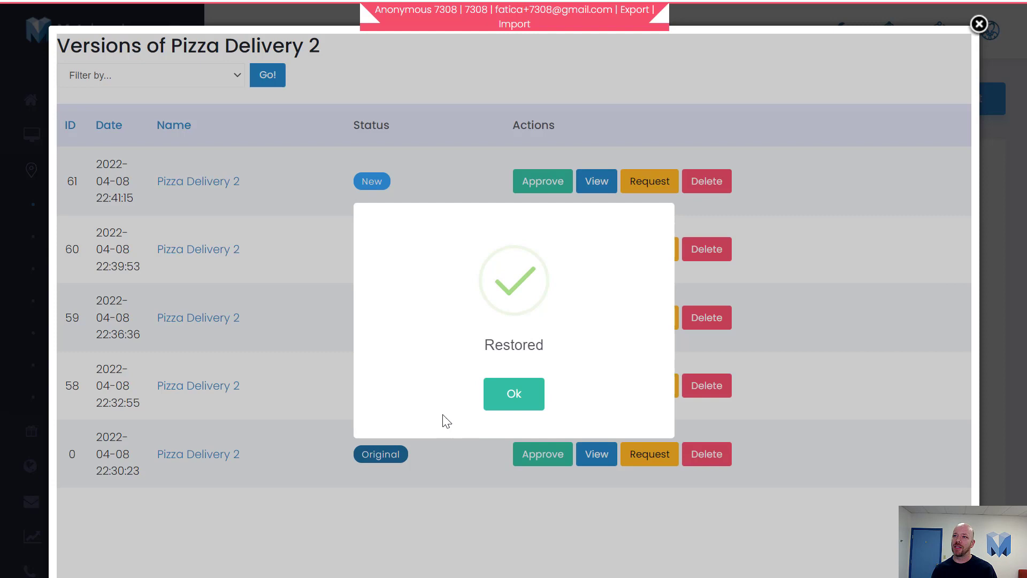
click(520, 398)
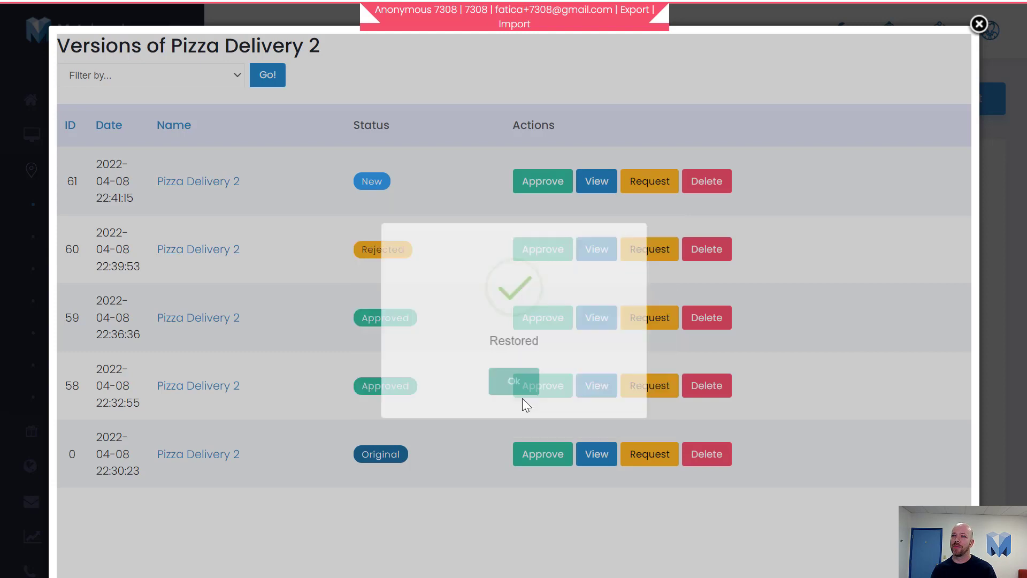